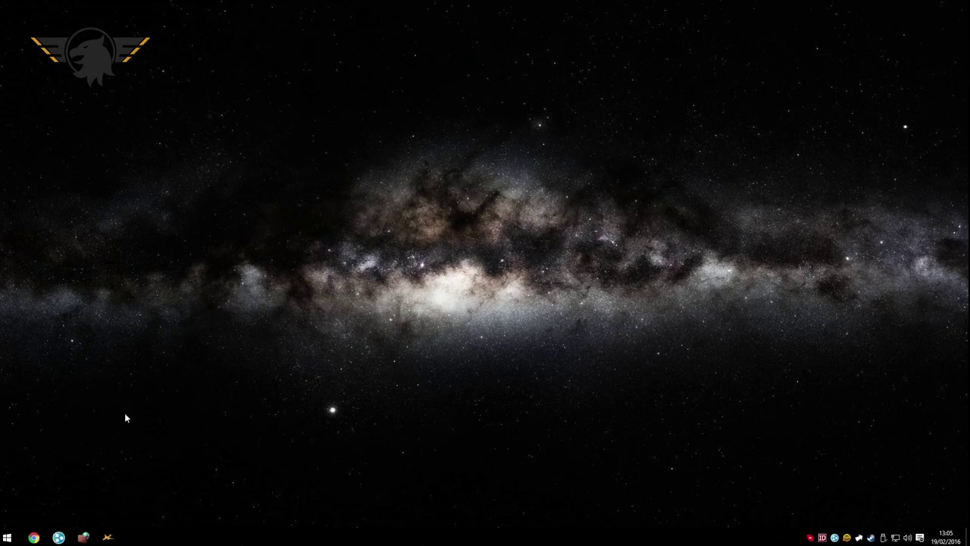
# Step: Open LogMeIn Hamachi and Windows Firewall with Advanced Security, and place their windows side by side
pyautogui.click(59, 537)
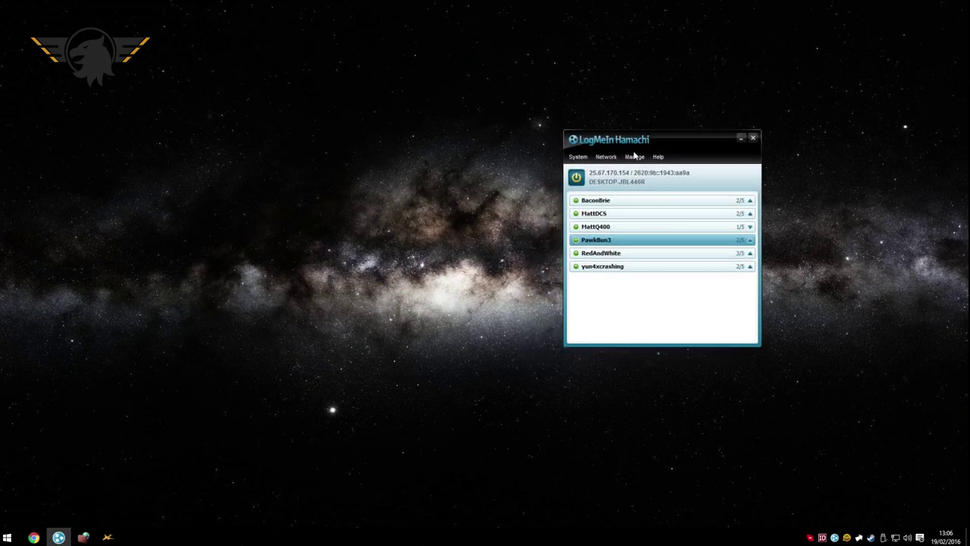
pyautogui.moveTo(617, 141); pyautogui.dragTo(541, 120)
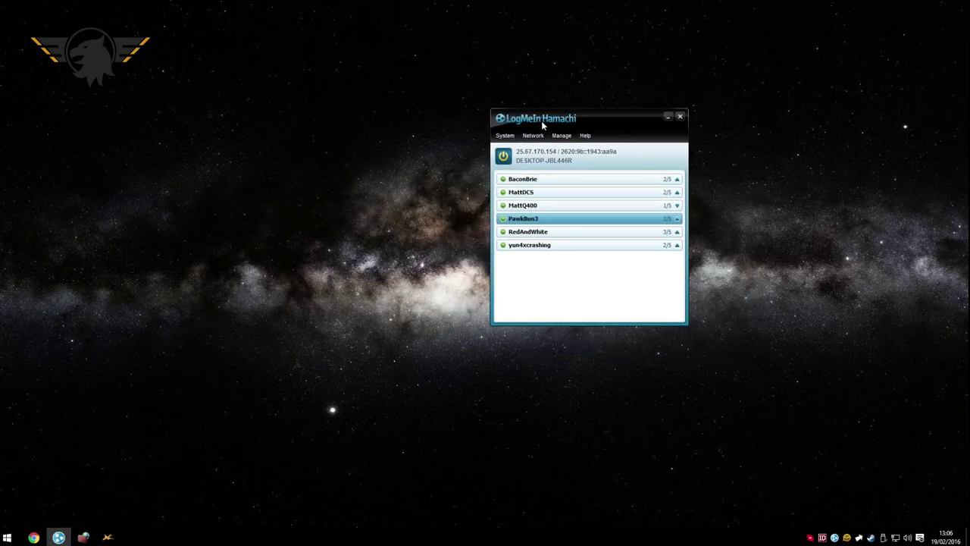
pyautogui.click(83, 536)
pyautogui.moveTo(364, 71); pyautogui.dragTo(350, 69)
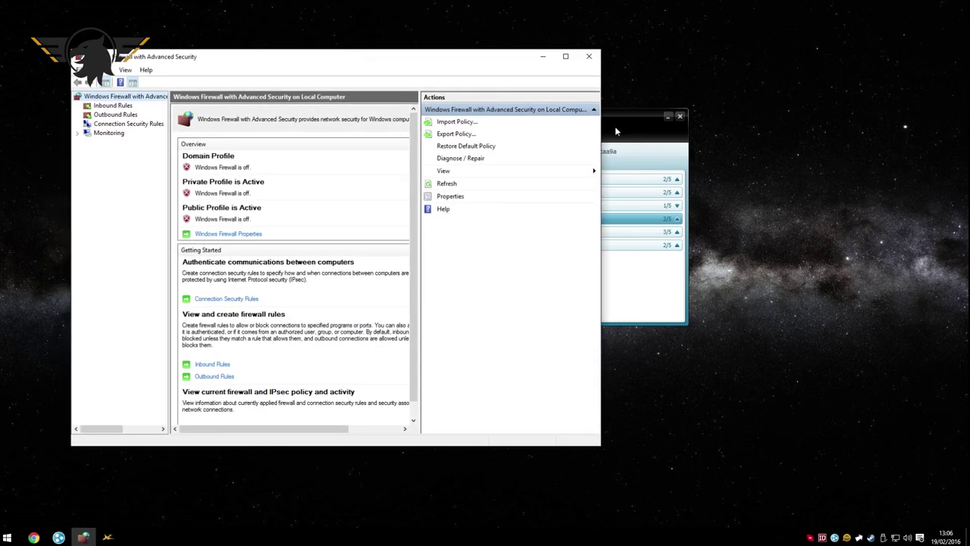
pyautogui.moveTo(615, 126); pyautogui.dragTo(760, 121)
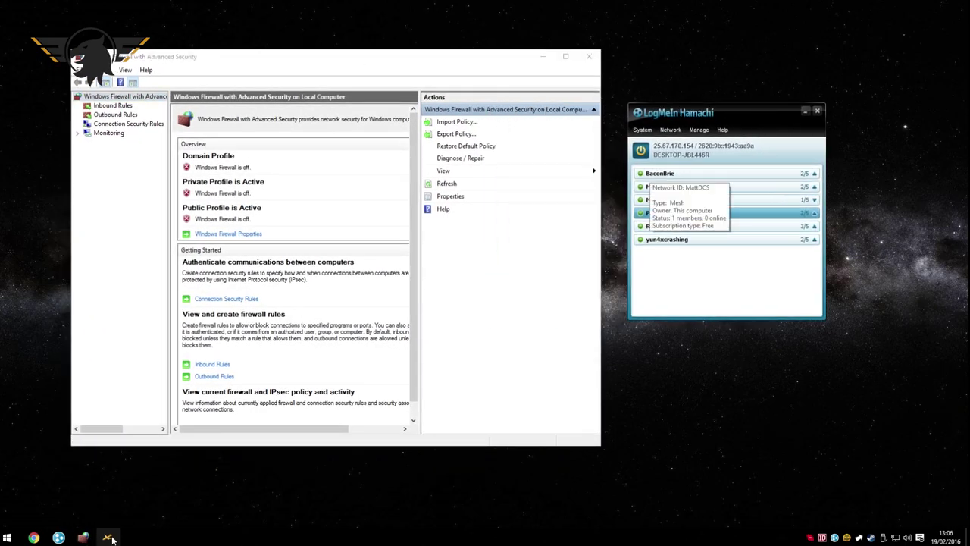
# Step: View the Aerosoft Airbus A320/321 Configurator, minimize it and Hamachi, and centre the firewall window on the desktop
pyautogui.click(107, 536)
pyautogui.moveTo(265, 119); pyautogui.dragTo(326, 124)
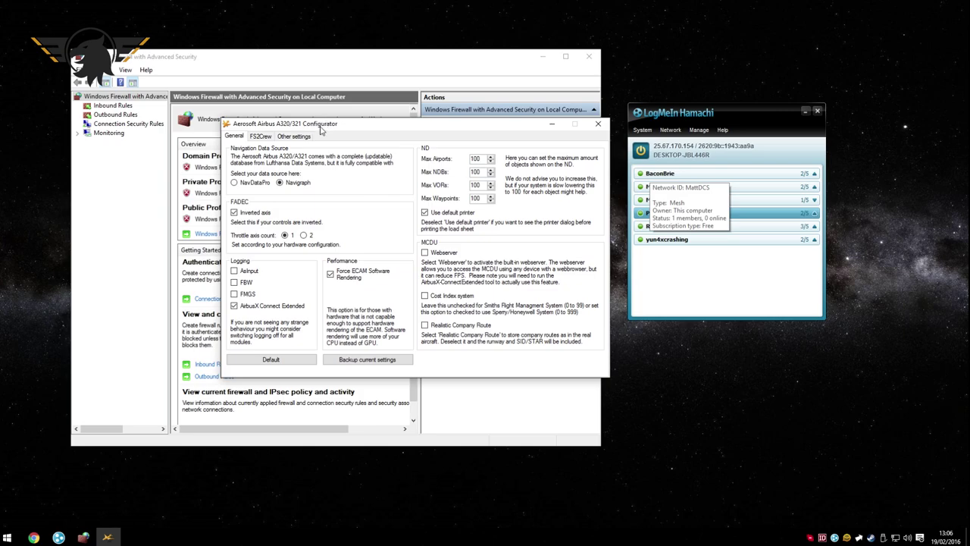
pyautogui.click(551, 124)
pyautogui.click(805, 111)
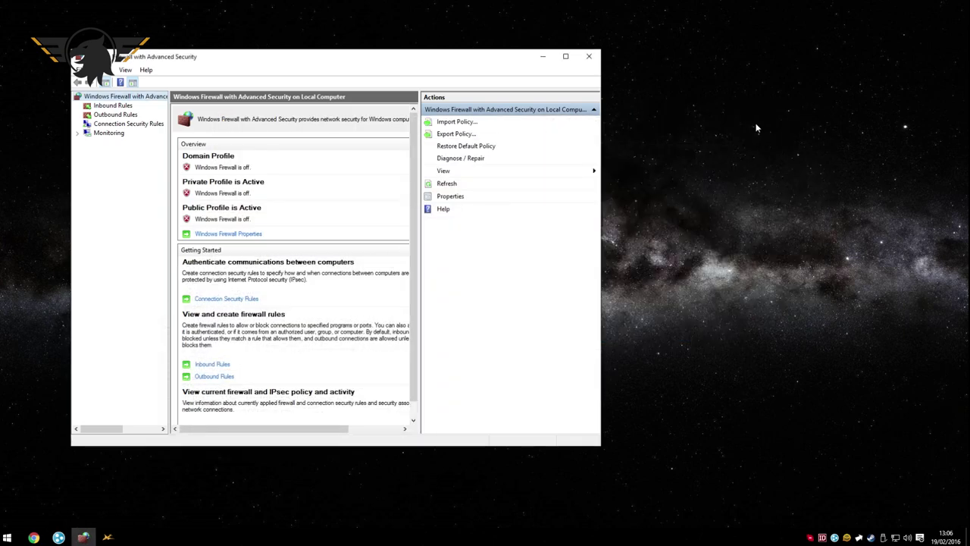
pyautogui.moveTo(351, 70); pyautogui.dragTo(493, 73)
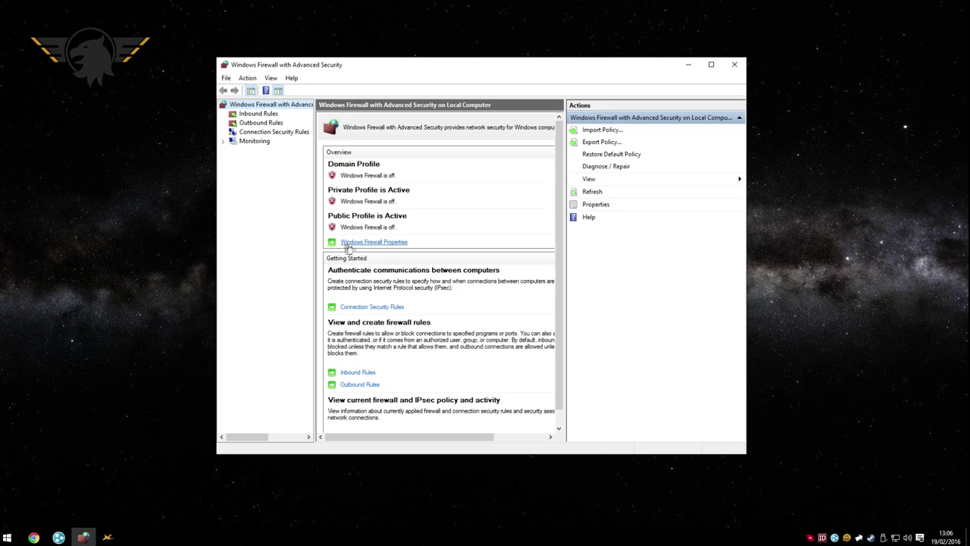
# Step: Open the Windows Firewall properties and review the firewall state in the Domain, Private and Public profiles
pyautogui.click(348, 243)
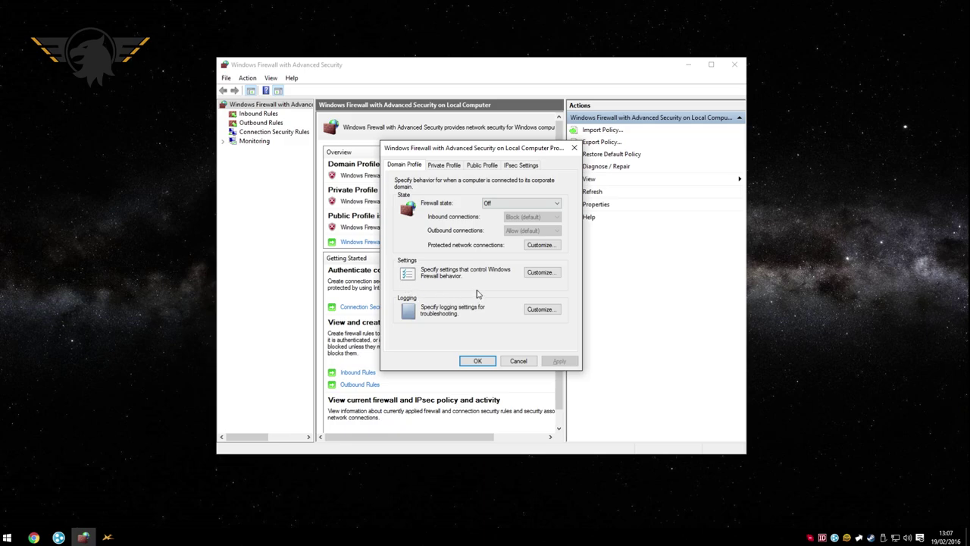
pyautogui.click(442, 165)
pyautogui.click(493, 165)
pyautogui.click(404, 167)
pyautogui.click(444, 166)
pyautogui.click(481, 166)
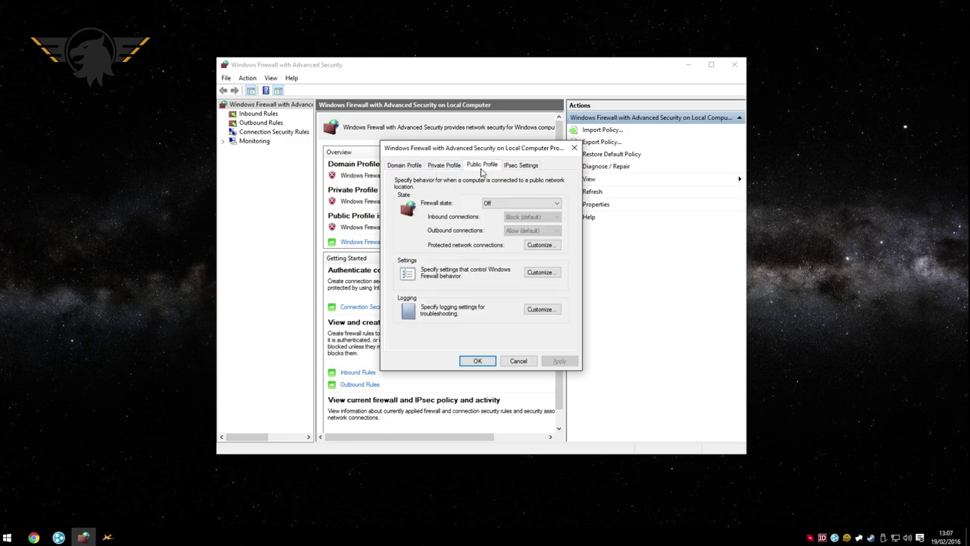
pyautogui.click(408, 167)
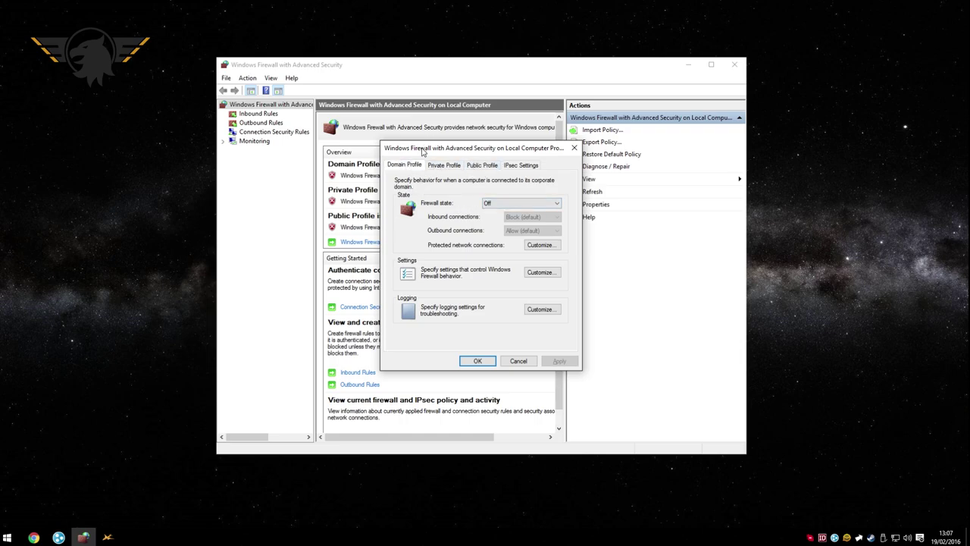
pyautogui.click(444, 166)
pyautogui.click(413, 168)
# Step: Select Off as the Domain Profile's firewall state, recheck the other profiles and cancel the properties dialog
pyautogui.click(496, 203)
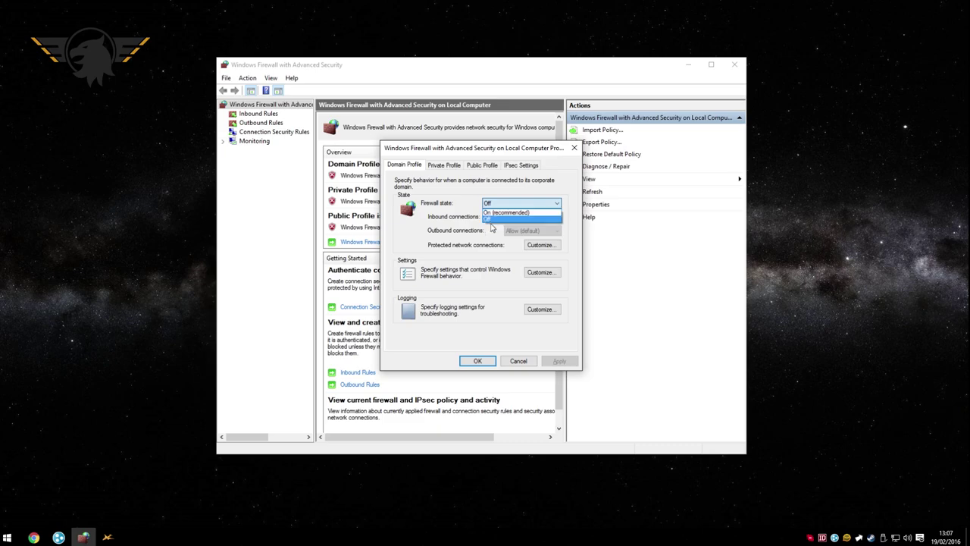
pyautogui.click(488, 218)
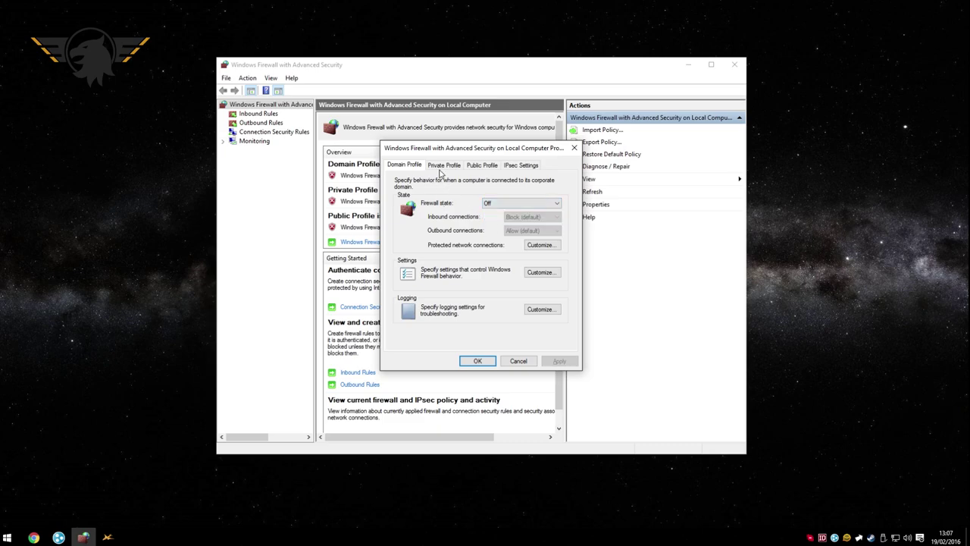
pyautogui.click(478, 166)
pyautogui.click(439, 166)
pyautogui.click(409, 166)
pyautogui.click(518, 361)
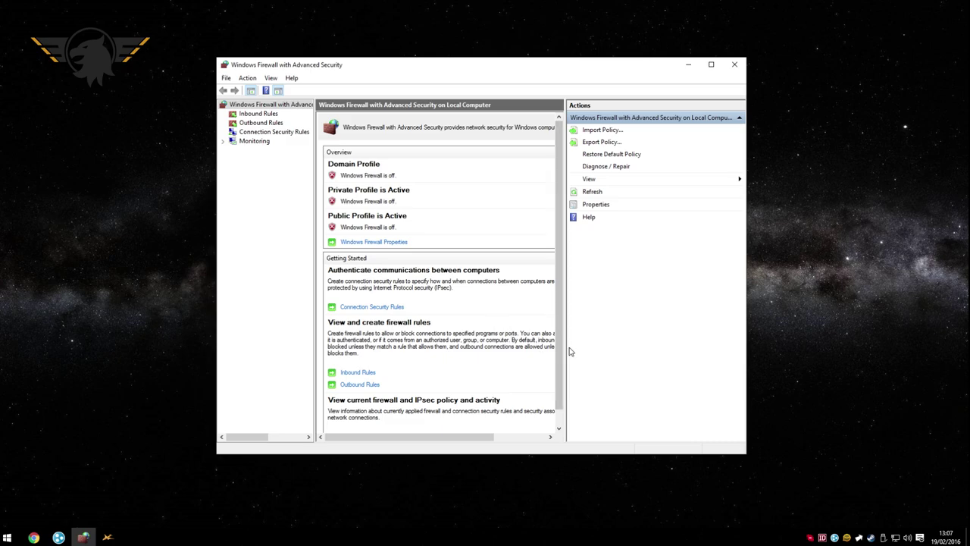
# Step: Switch to LogMeIn Hamachi and take its client offline
pyautogui.press('super+d')
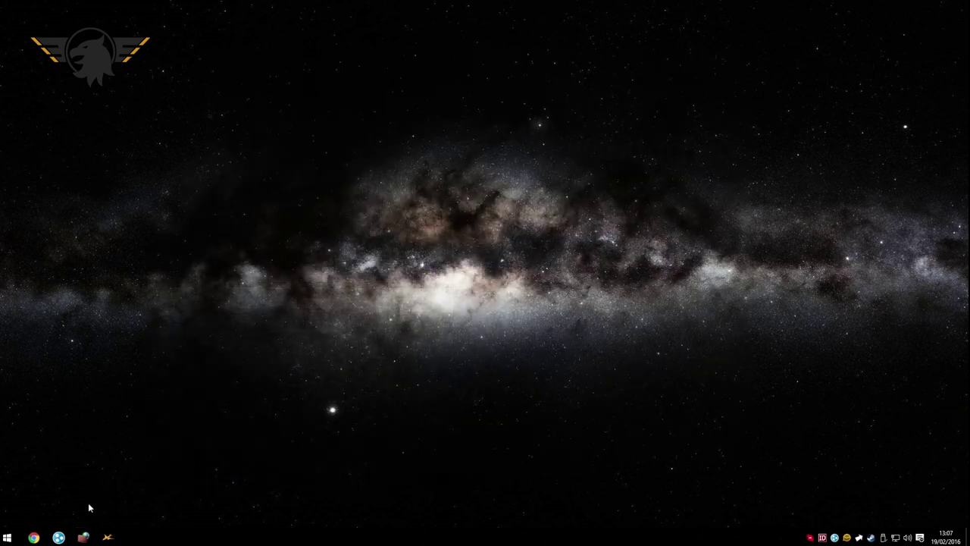
pyautogui.click(58, 537)
pyautogui.moveTo(665, 115); pyautogui.dragTo(418, 146)
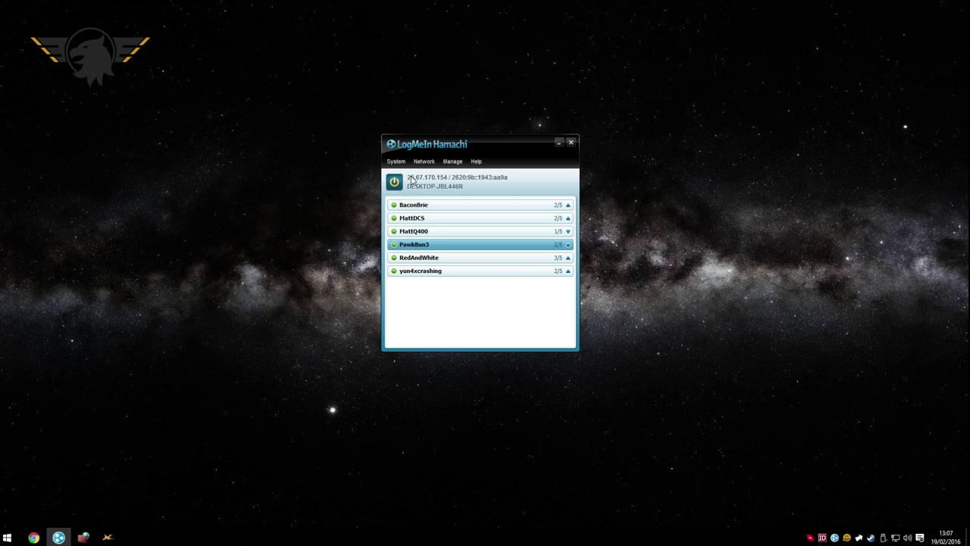
pyautogui.click(397, 182)
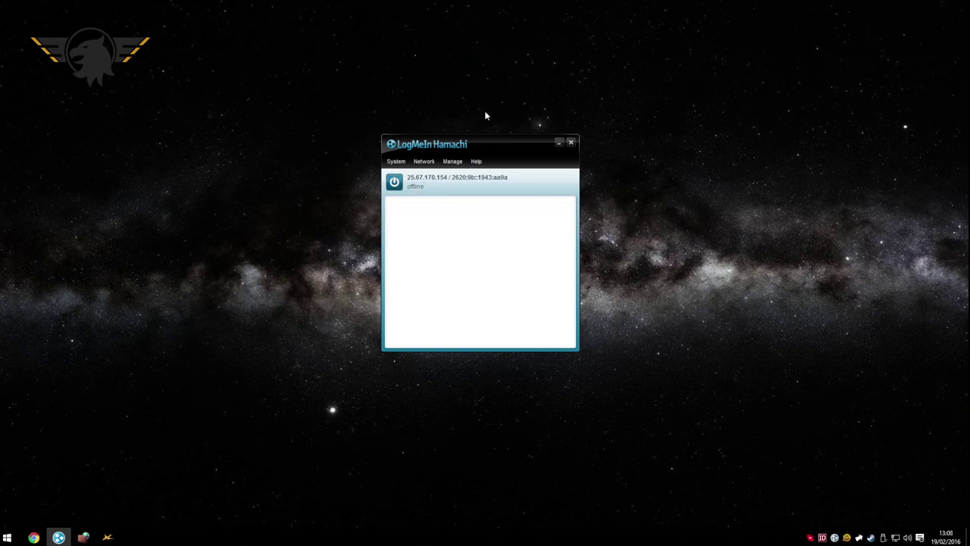
pyautogui.moveTo(434, 147)
pyautogui.mouseDown()
pyautogui.moveTo(392, 145)
pyautogui.moveTo(416, 144)
pyautogui.mouseUp()
# Step: Set the peer connection Encryption to disabled in Hamachi's preferences and bring the client back online
pyautogui.click(378, 157)
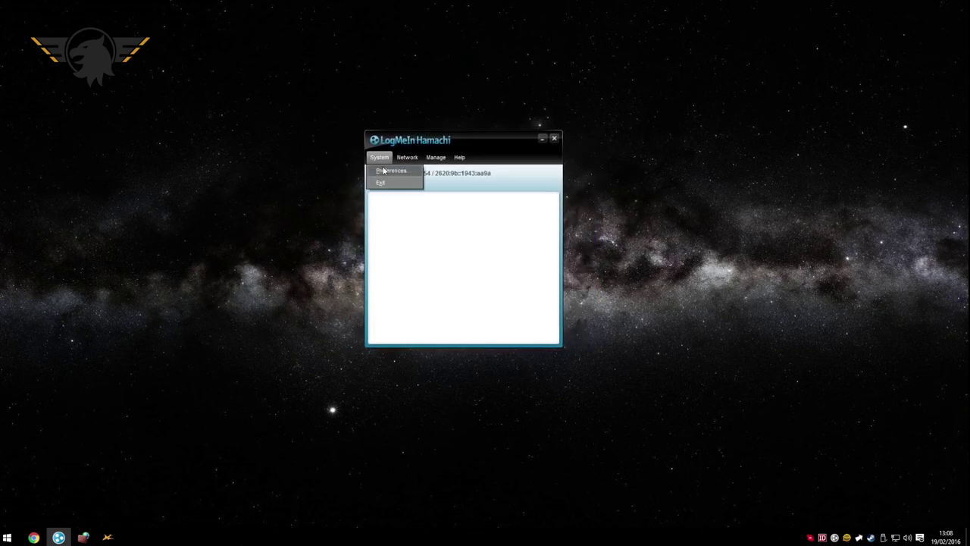
pyautogui.click(393, 171)
pyautogui.click(381, 258)
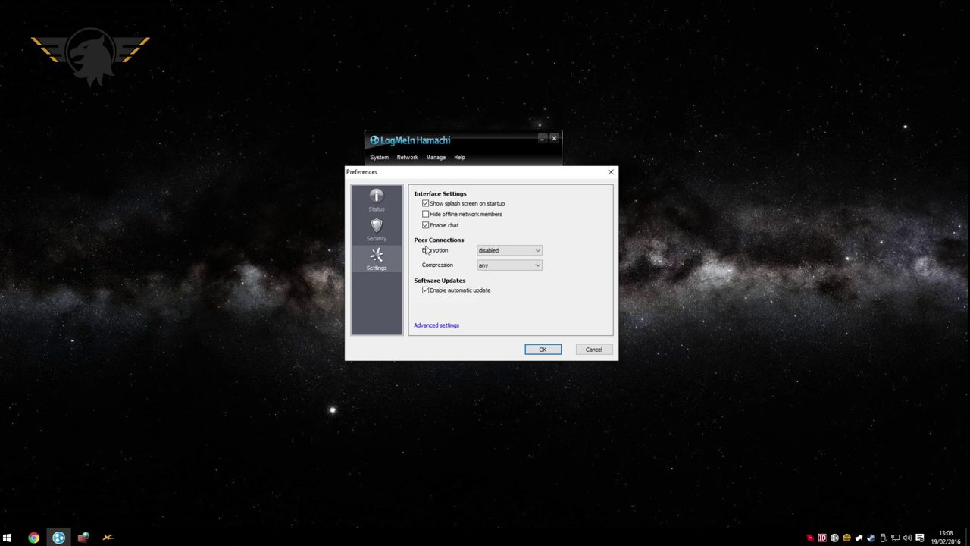
pyautogui.click(520, 250)
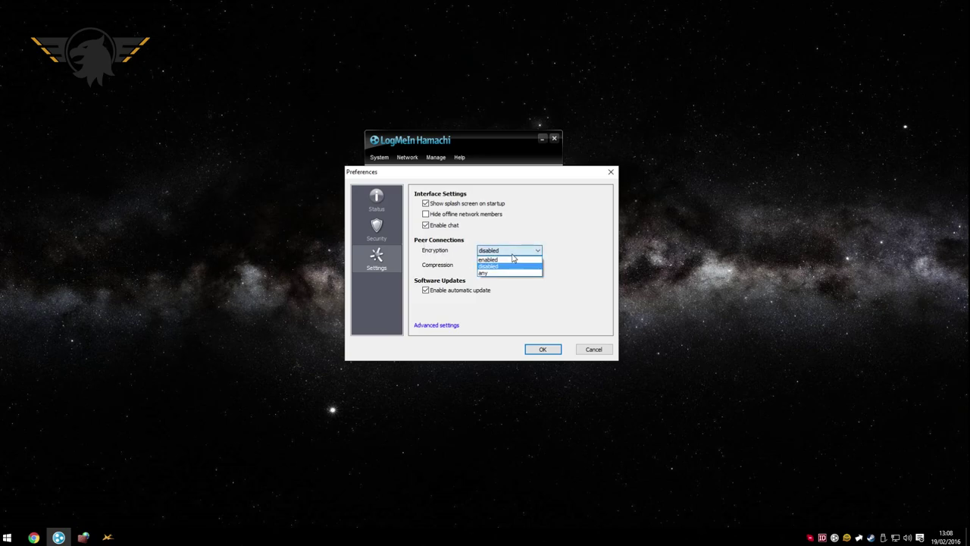
pyautogui.click(501, 267)
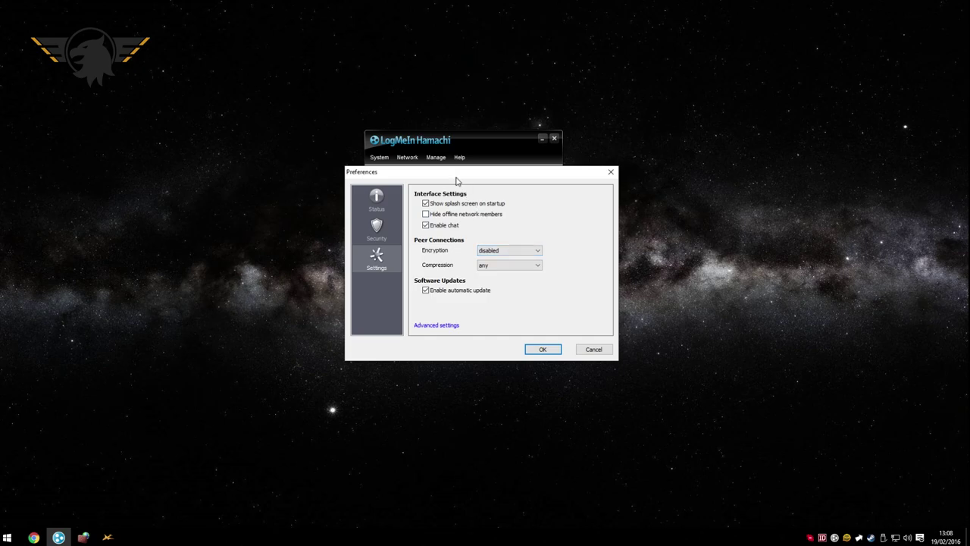
pyautogui.moveTo(458, 181)
pyautogui.mouseDown()
pyautogui.moveTo(448, 164)
pyautogui.moveTo(498, 156)
pyautogui.moveTo(468, 152)
pyautogui.moveTo(463, 162)
pyautogui.mouseUp()
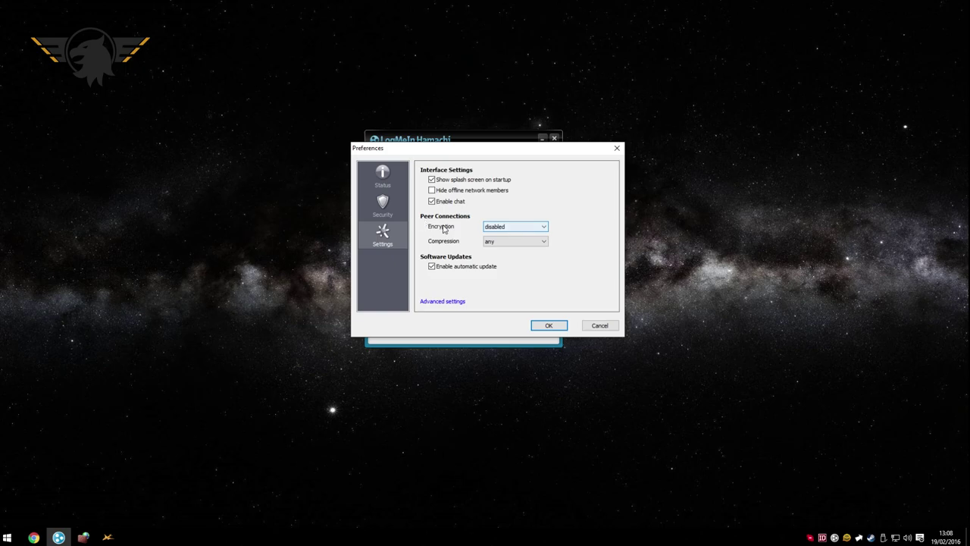
pyautogui.click(515, 225)
pyautogui.click(515, 237)
pyautogui.click(548, 325)
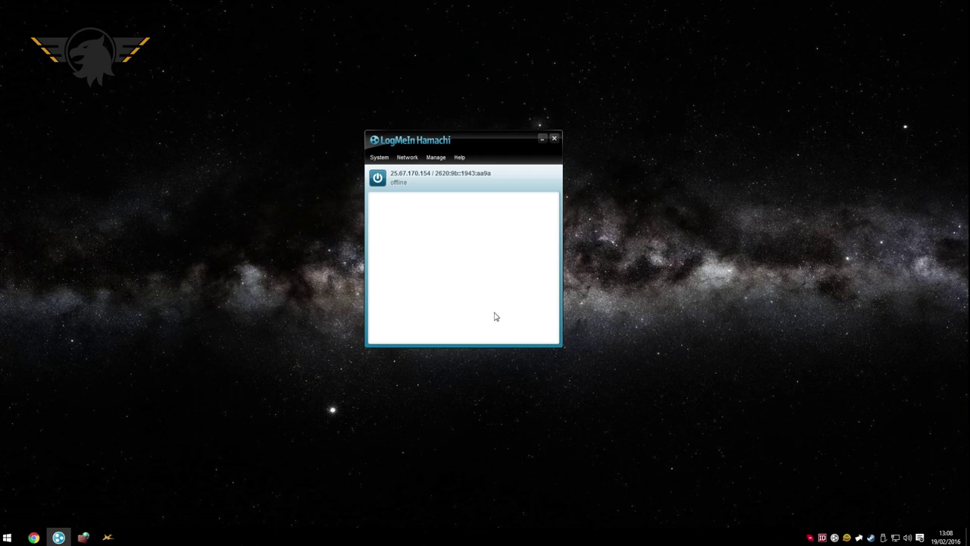
pyautogui.click(377, 177)
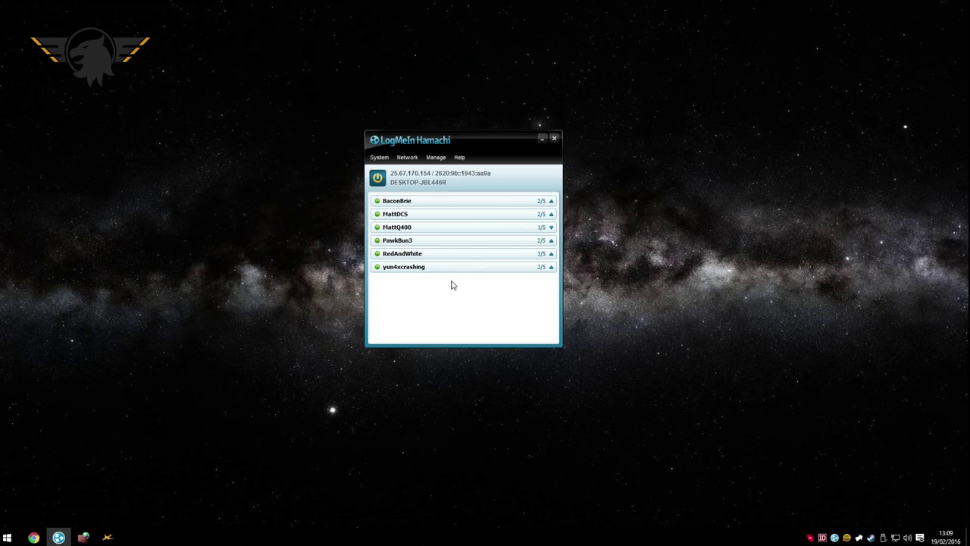
# Step: View the Network ID, Password and Confirm password fields for creating a new network, and cancel without creating one
pyautogui.click(407, 157)
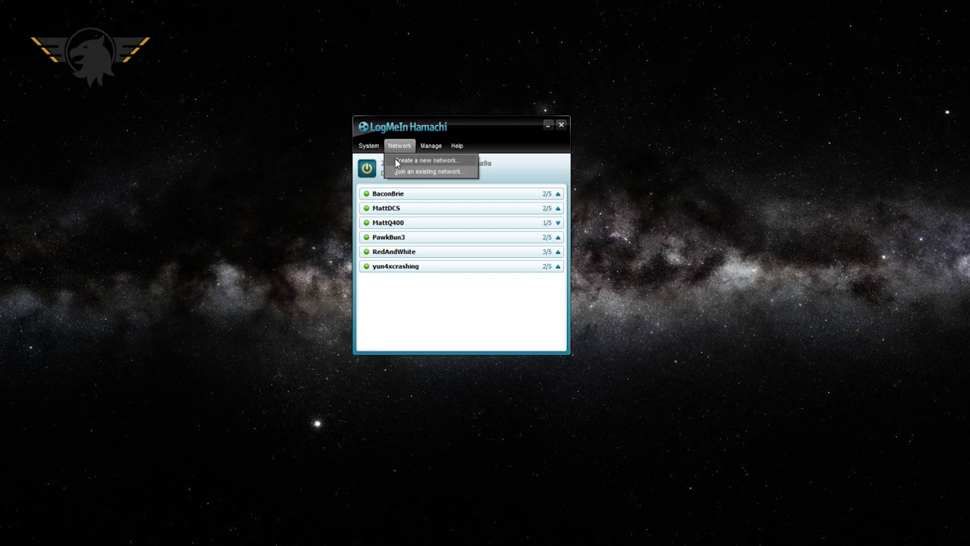
pyautogui.click(397, 164)
pyautogui.moveTo(406, 159); pyautogui.dragTo(400, 136)
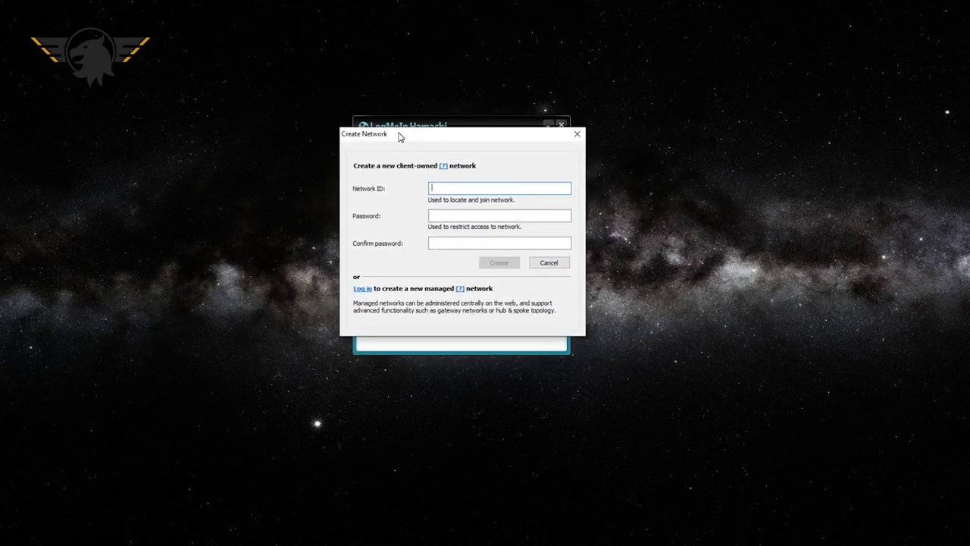
pyautogui.click(461, 187)
pyautogui.click(447, 216)
pyautogui.click(457, 240)
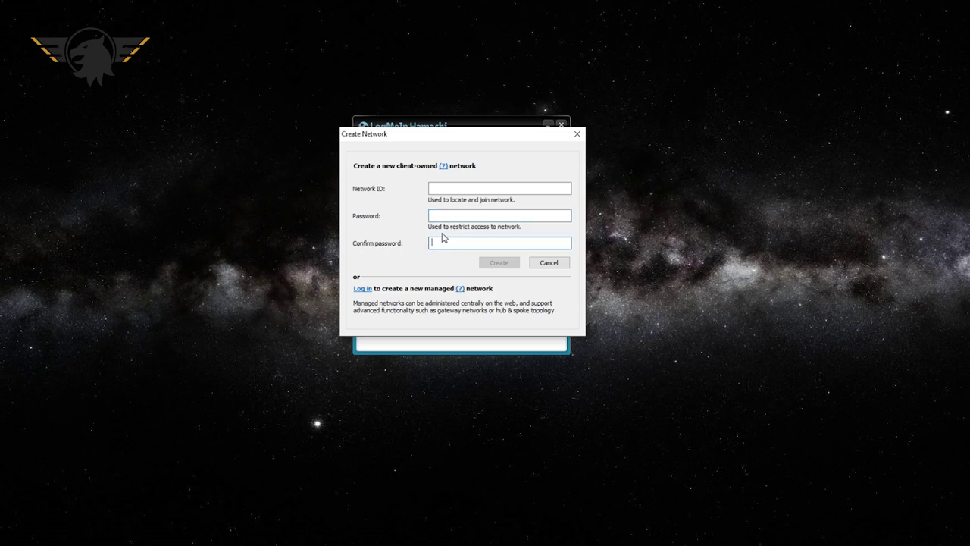
pyautogui.click(549, 262)
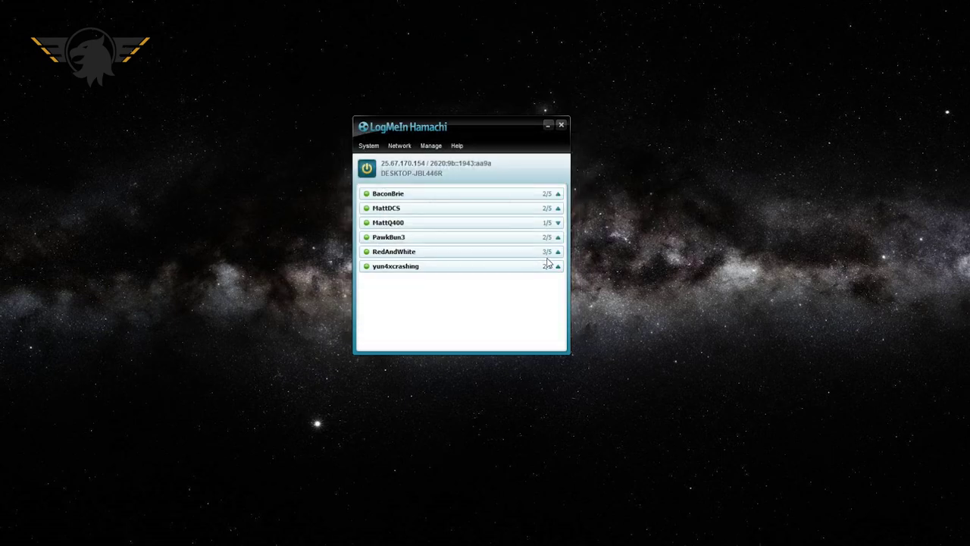
# Step: Expand the PawkBun3 network and inspect its member's connection entry
pyautogui.click(455, 237)
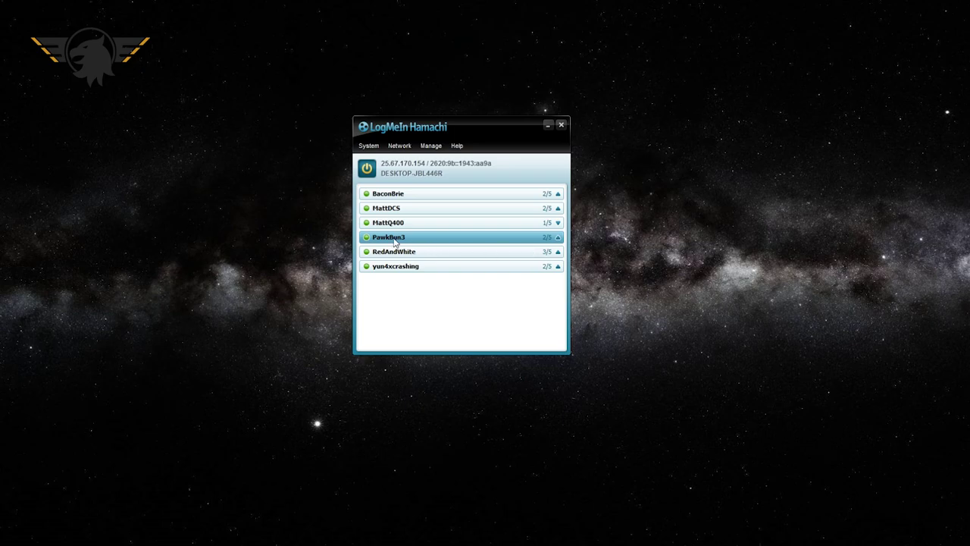
pyautogui.click(549, 238)
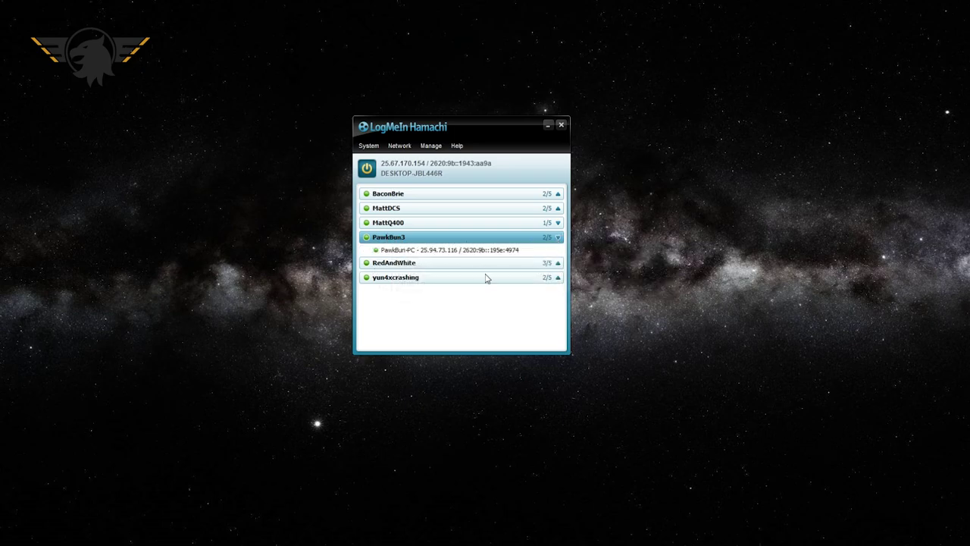
pyautogui.moveTo(430, 254)
# Step: View the form for joining an existing network and cancel it without entering anything
pyautogui.click(399, 145)
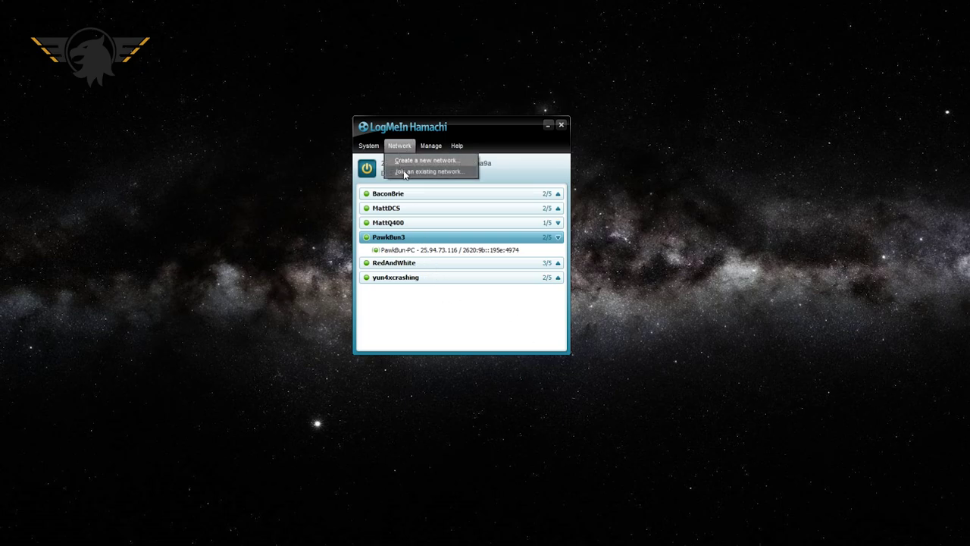
pyautogui.click(403, 171)
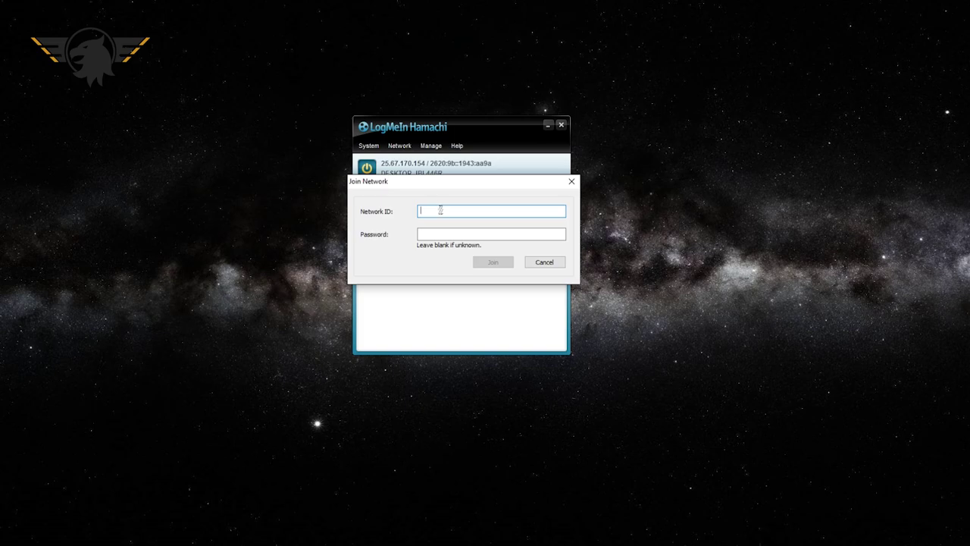
pyautogui.click(529, 263)
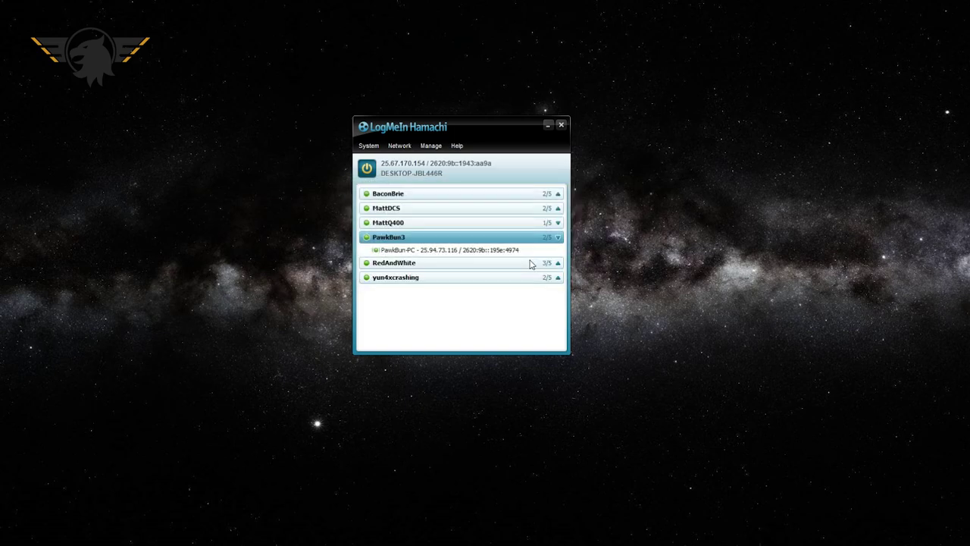
pyautogui.click(513, 318)
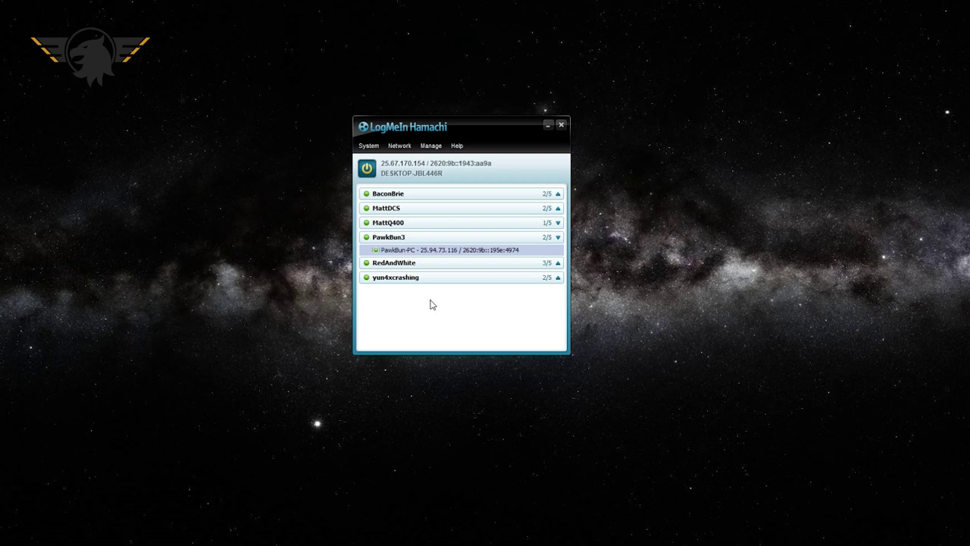
# Step: Check the peer connection Encryption setting in Hamachi's preferences and leave without changing anything
pyautogui.click(373, 147)
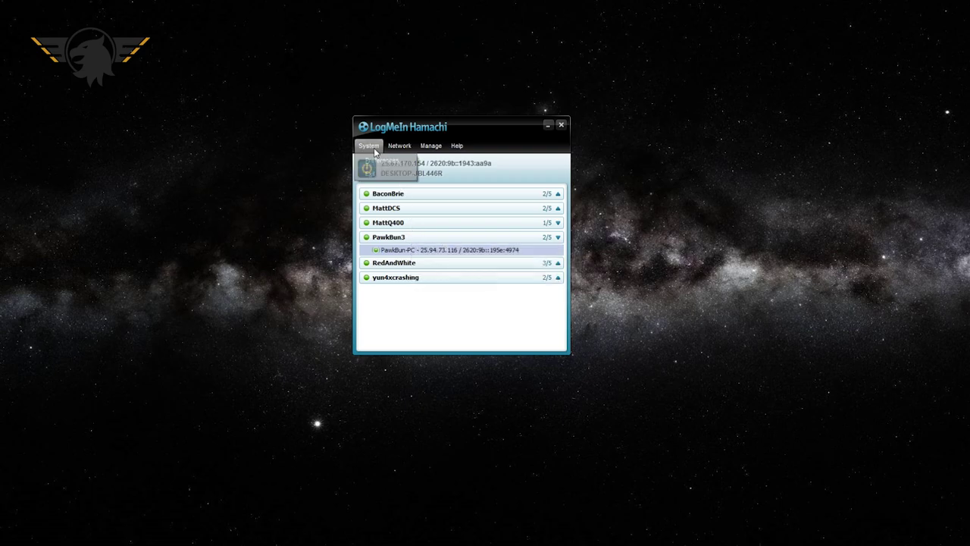
pyautogui.click(379, 161)
pyautogui.click(366, 257)
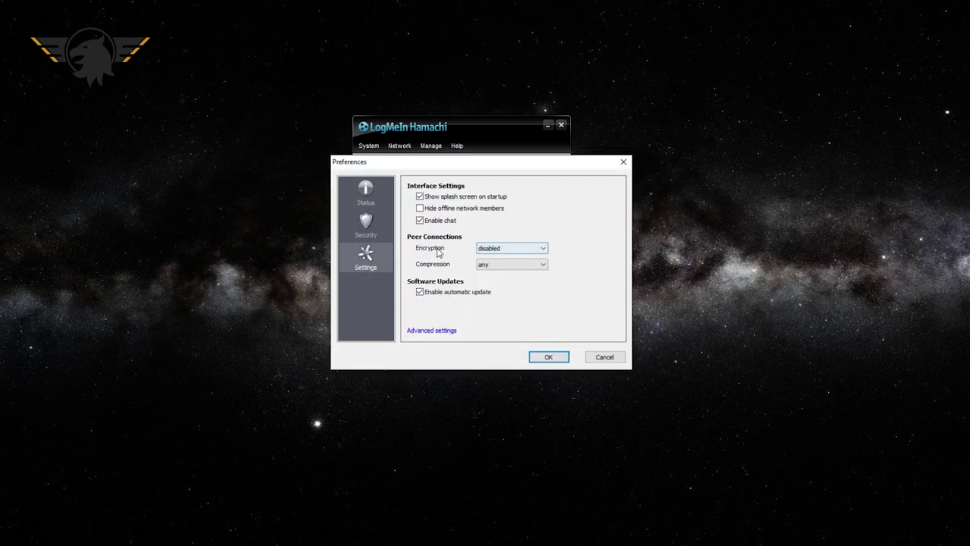
pyautogui.click(605, 356)
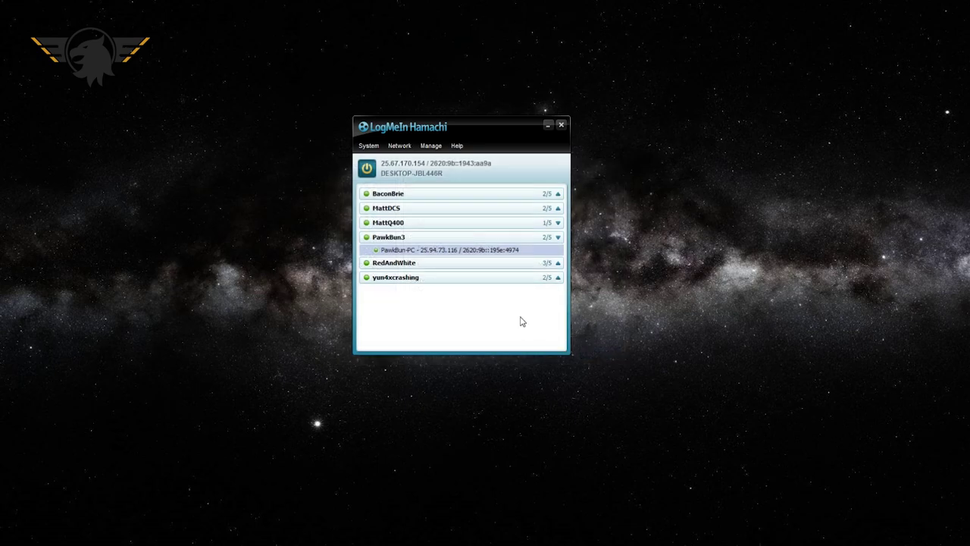
# Step: Set Traffic to Allow all in the peer properties of the PawkBun3 network's member and close them
pyautogui.rightClick(408, 252)
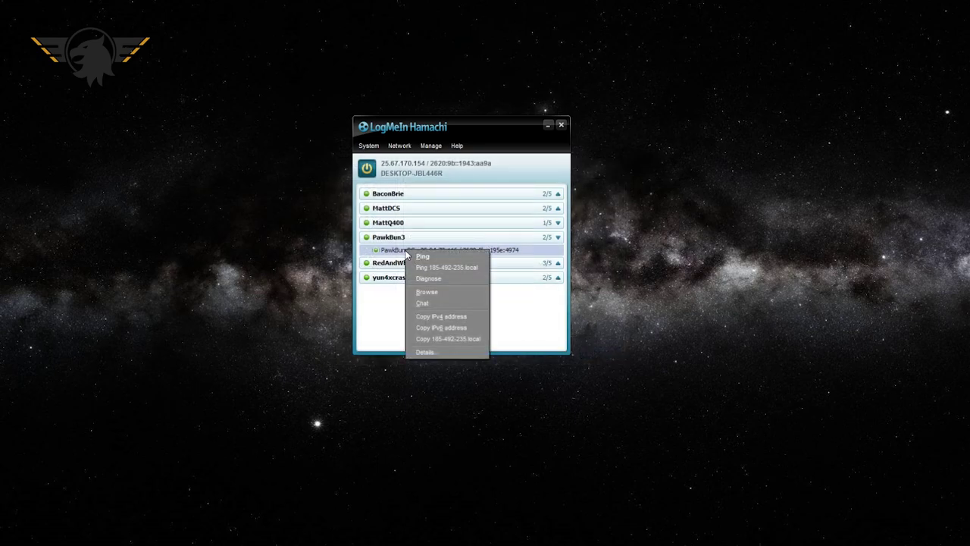
pyautogui.click(449, 351)
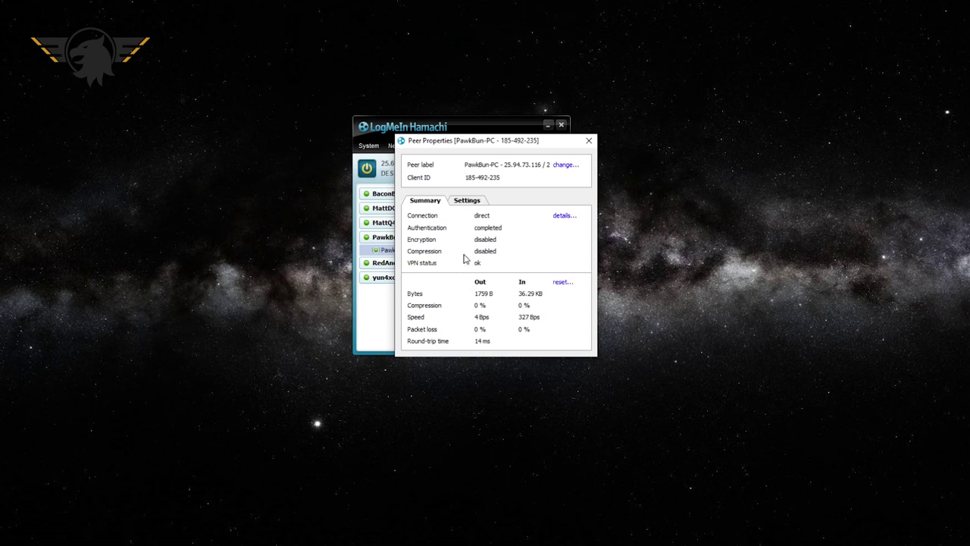
pyautogui.click(467, 202)
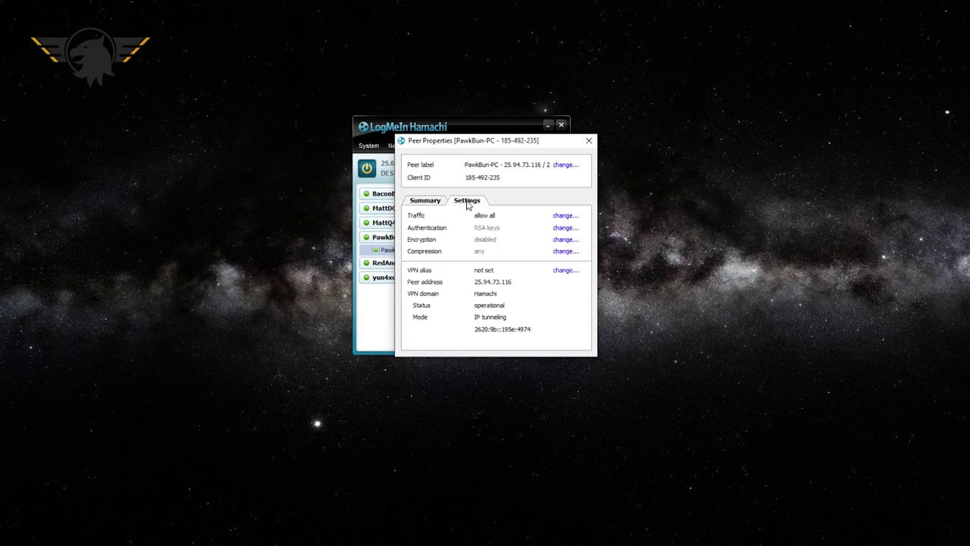
pyautogui.click(558, 216)
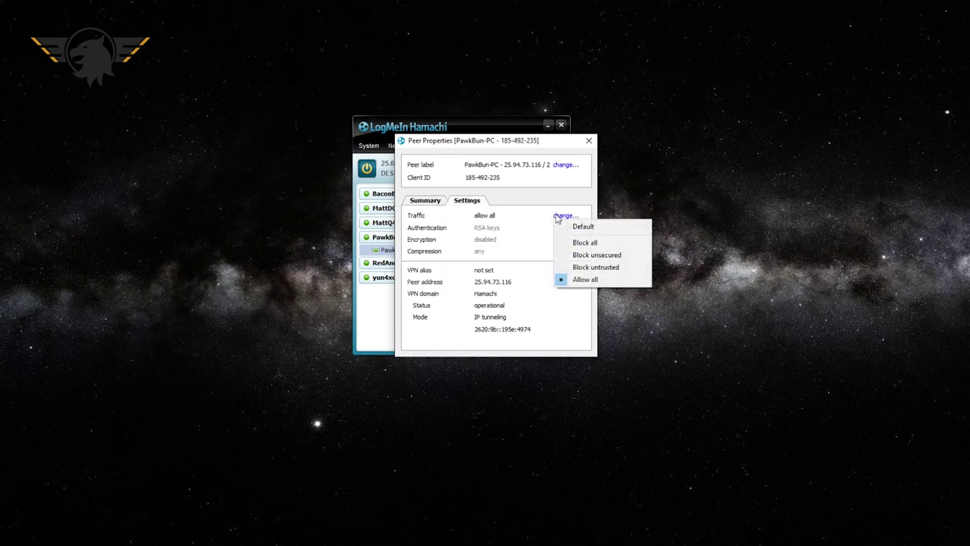
pyautogui.click(572, 281)
pyautogui.click(564, 215)
pyautogui.click(582, 226)
pyautogui.click(566, 216)
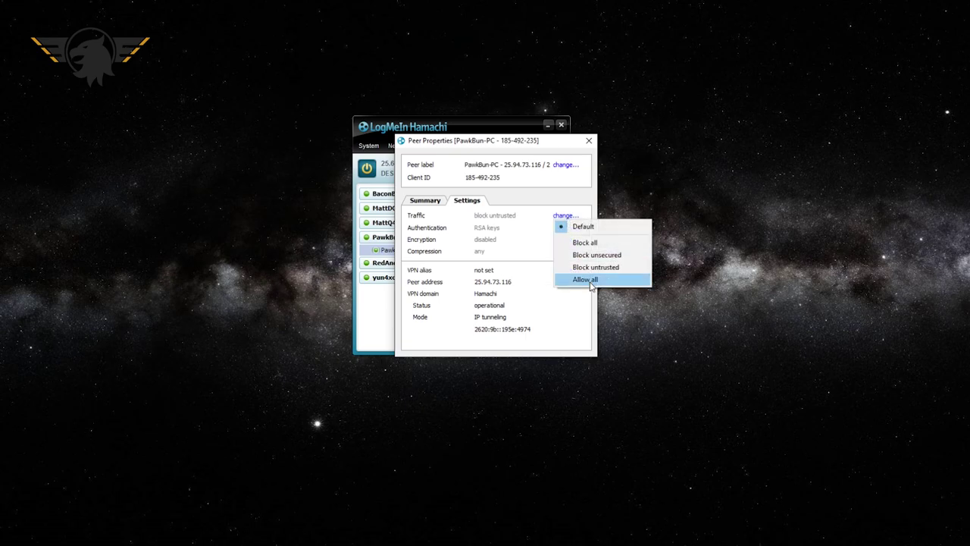
pyautogui.click(588, 280)
pyautogui.click(588, 140)
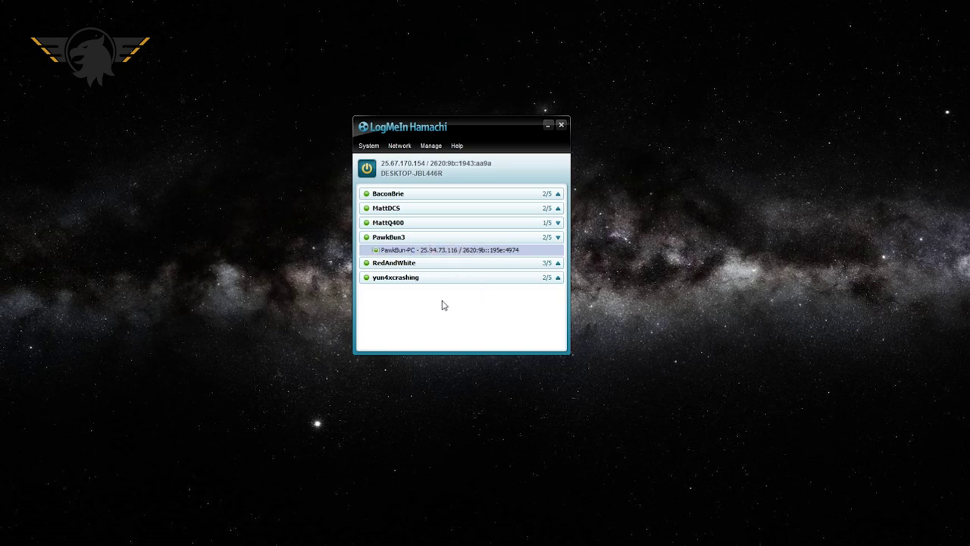
# Step: Ping the PawkBun3 network's member to test the connection, and close the ping window
pyautogui.rightClick(421, 255)
pyautogui.click(428, 257)
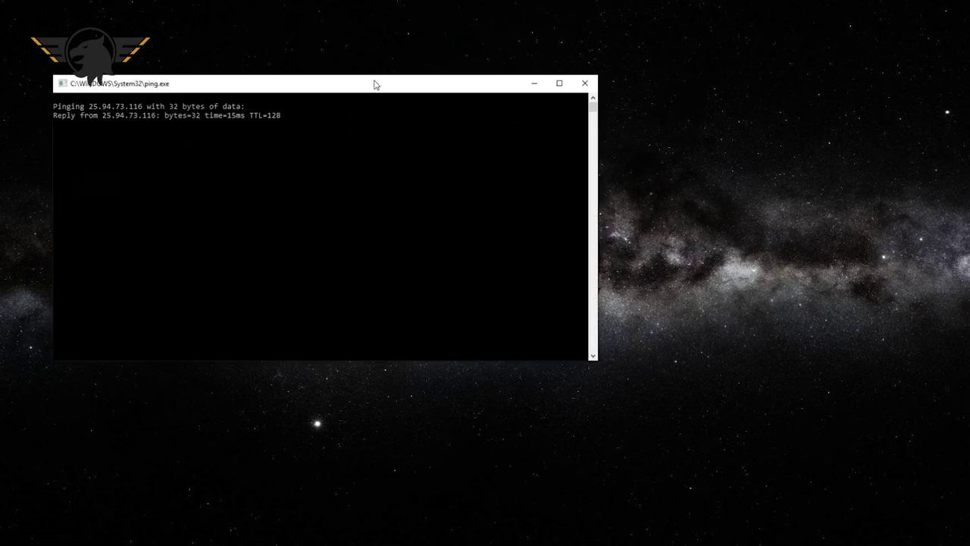
pyautogui.moveTo(444, 91); pyautogui.dragTo(570, 91)
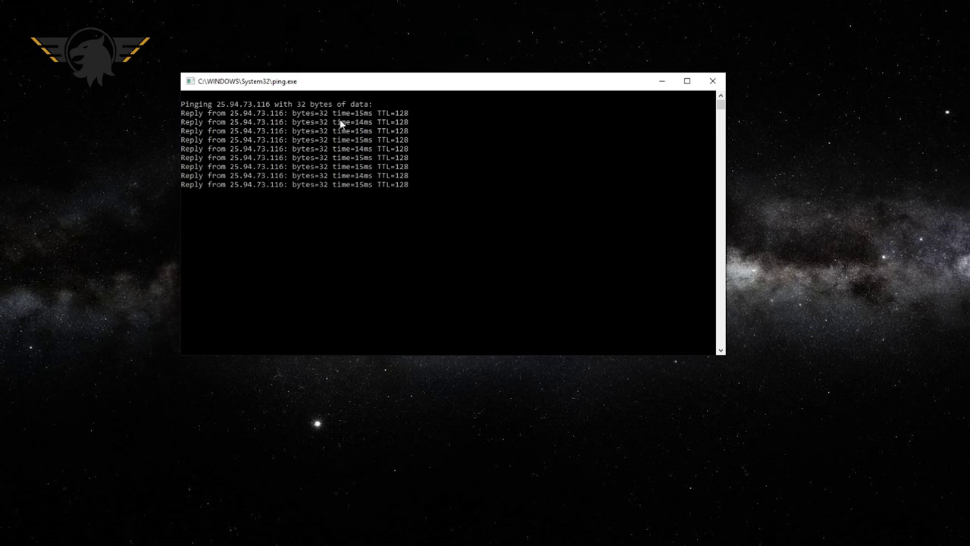
pyautogui.click(713, 81)
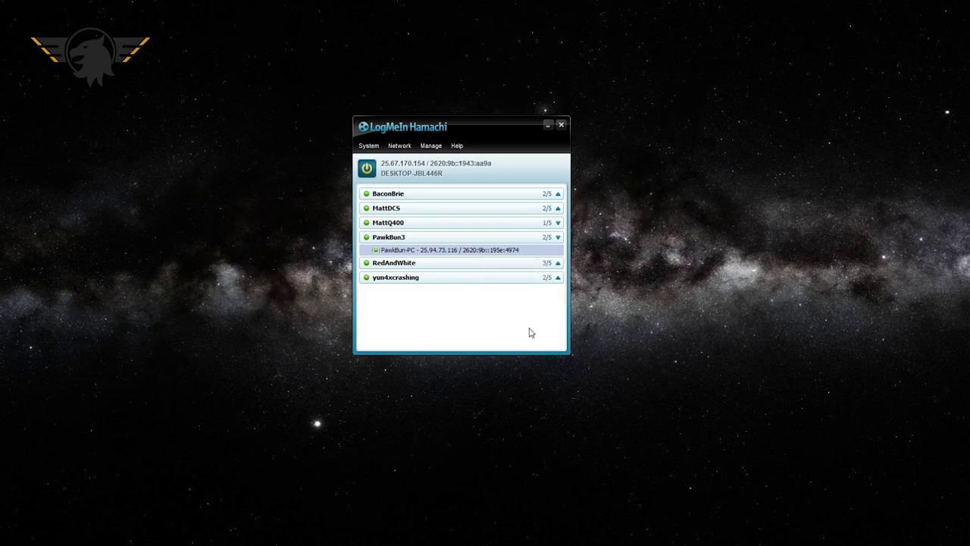
# Step: Review the Traffic and Encryption settings in the PawkBun3 member's peer properties and close them
pyautogui.rightClick(504, 251)
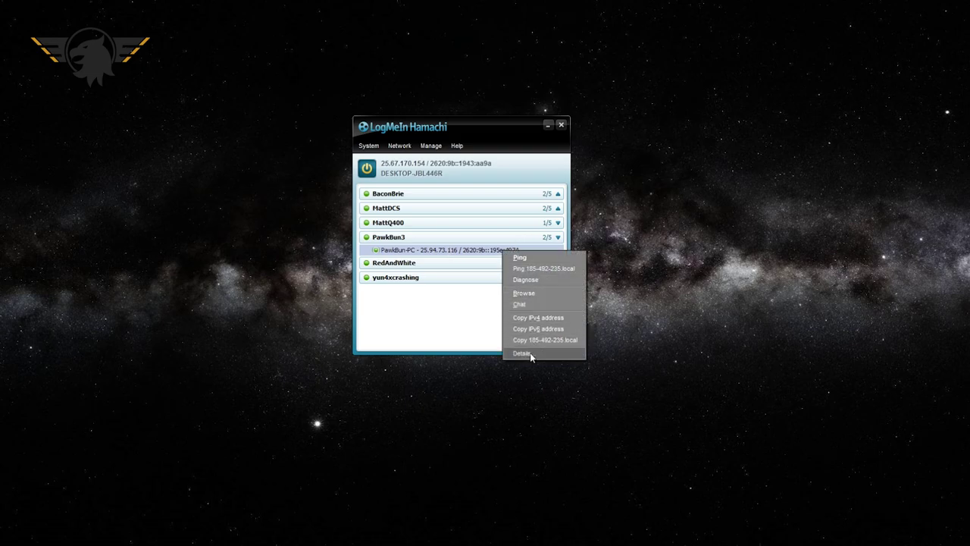
pyautogui.click(530, 353)
pyautogui.click(467, 200)
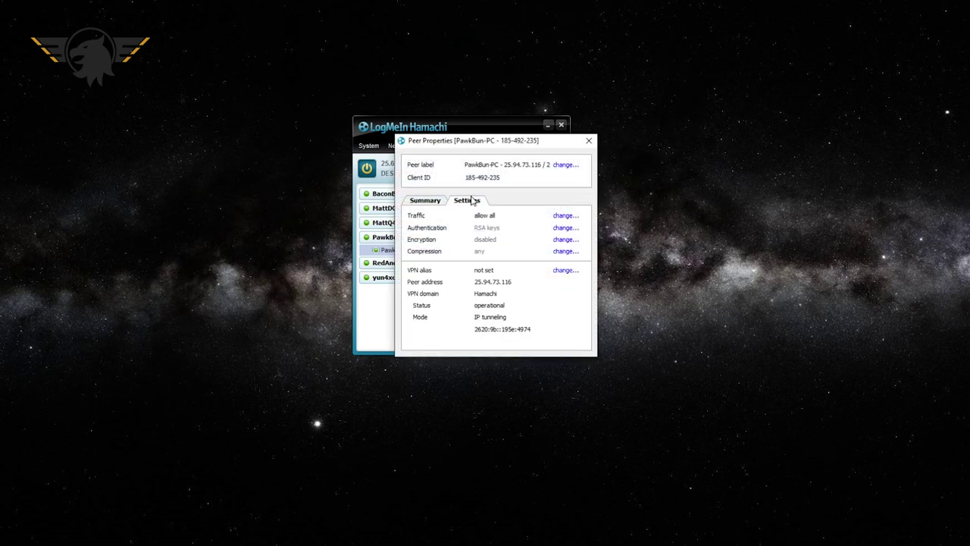
pyautogui.click(589, 140)
# Step: Switch to the Aerosoft Airbus A320/321 Configurator and review its General, FS2Crew and Other settings pages
pyautogui.moveTo(520, 276)
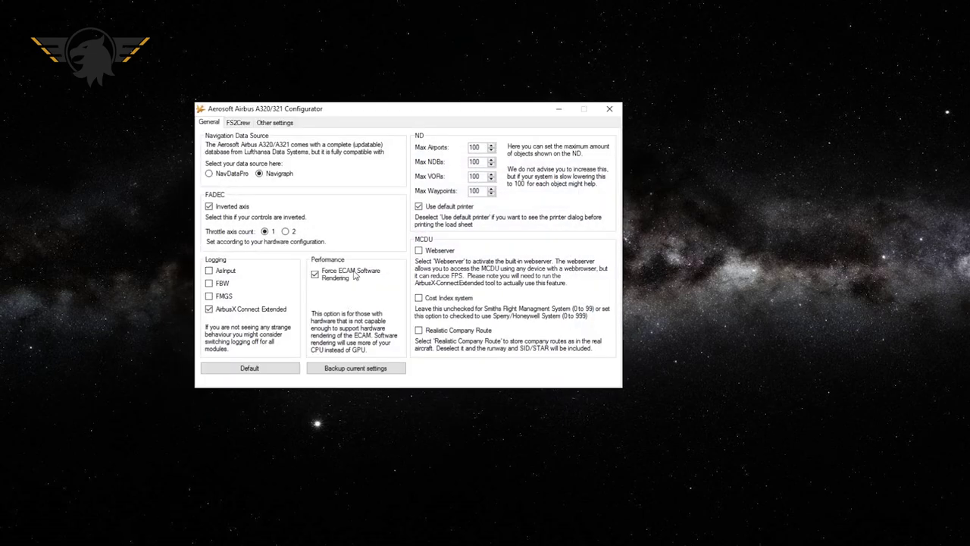
pyautogui.moveTo(331, 113); pyautogui.dragTo(413, 103)
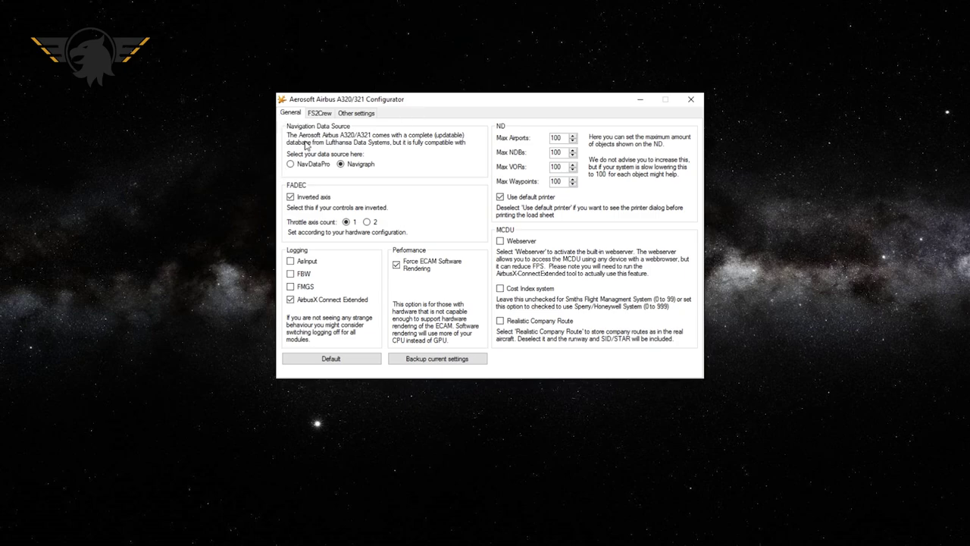
pyautogui.moveTo(435, 98); pyautogui.dragTo(411, 94)
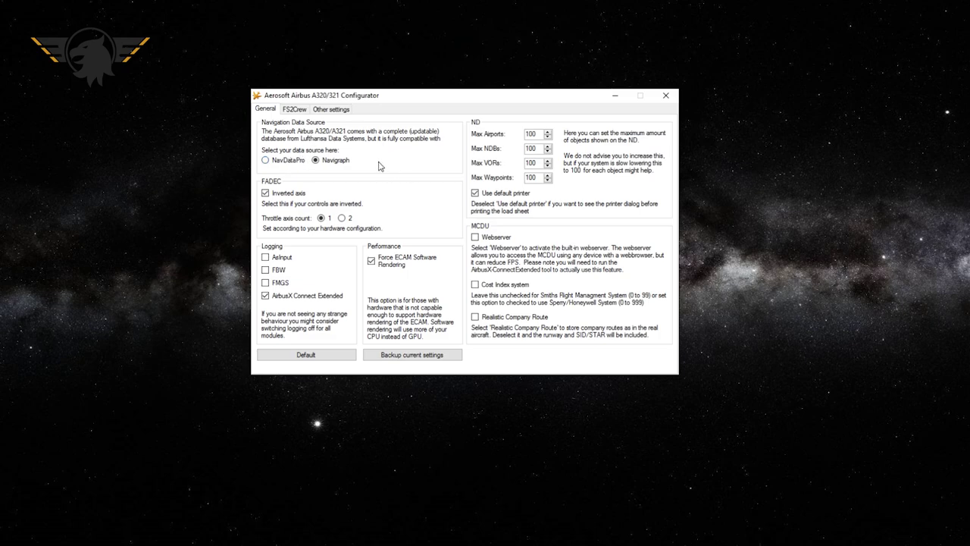
pyautogui.click(294, 109)
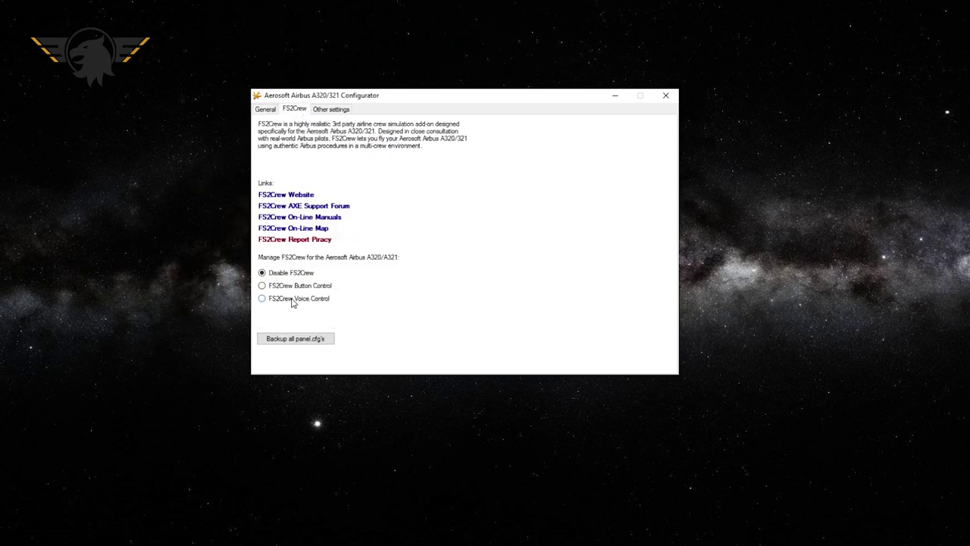
pyautogui.click(330, 110)
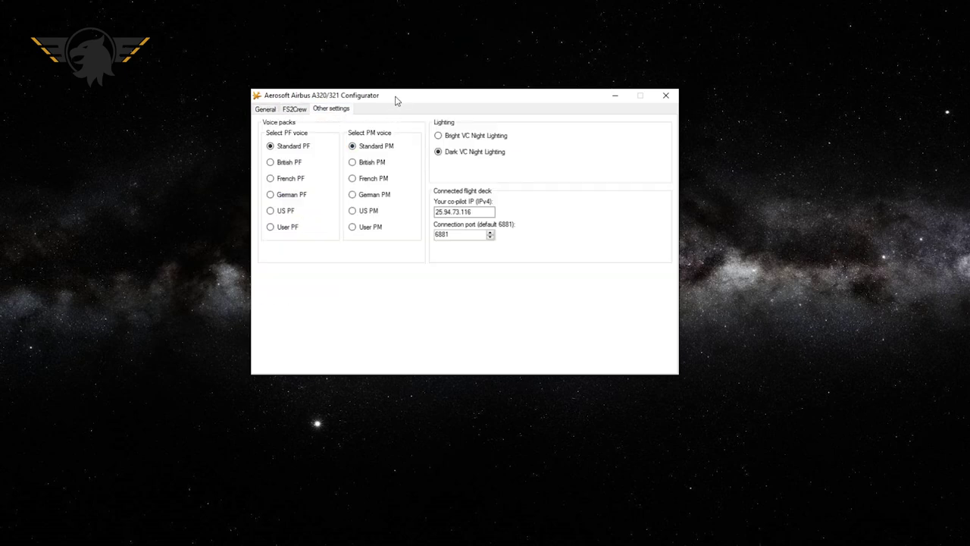
pyautogui.moveTo(396, 98); pyautogui.dragTo(358, 95)
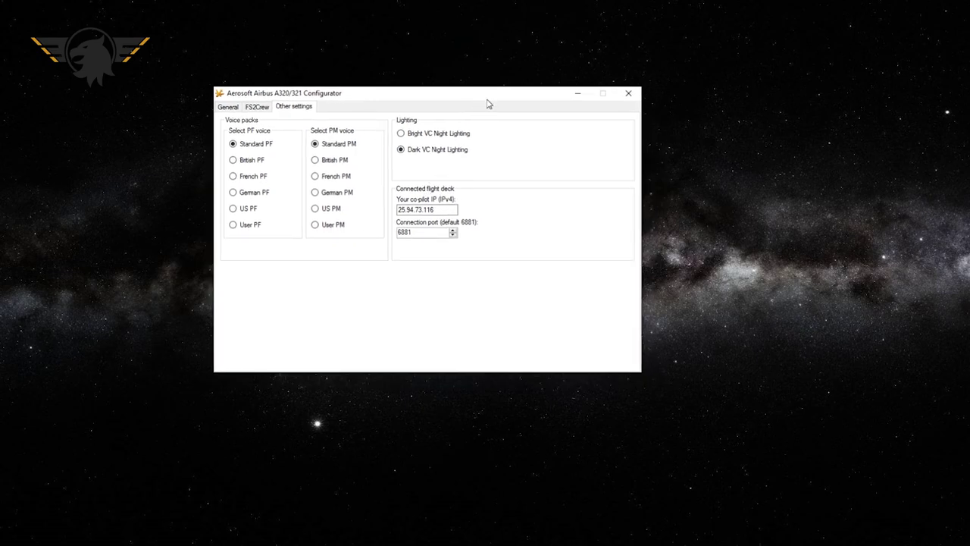
pyautogui.moveTo(486, 97); pyautogui.dragTo(373, 103)
pyautogui.moveTo(551, 135); pyautogui.dragTo(729, 119)
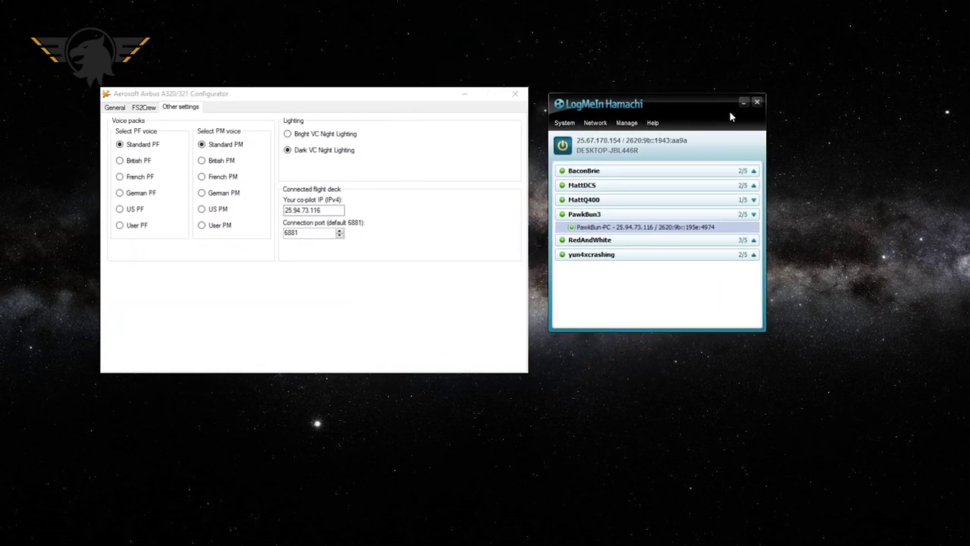
pyautogui.rightClick(594, 231)
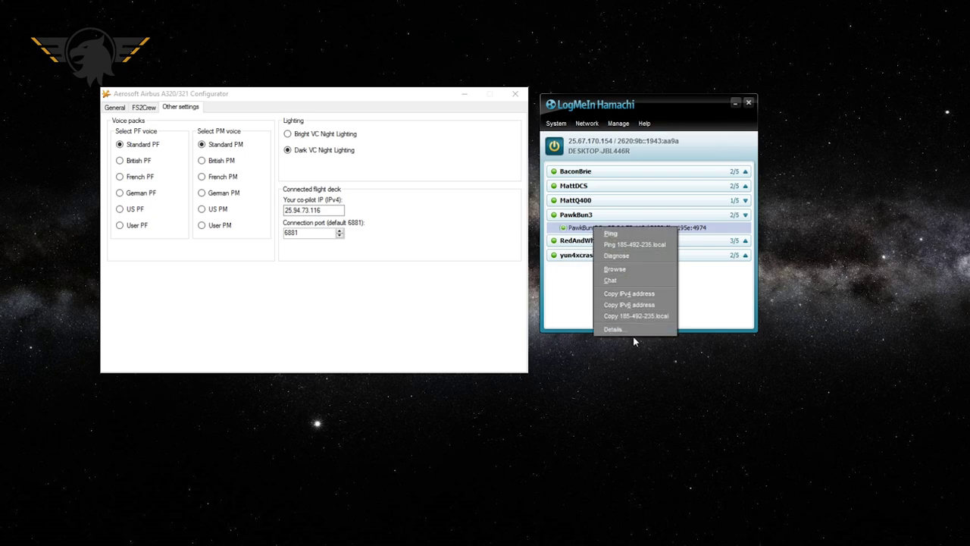
pyautogui.click(642, 294)
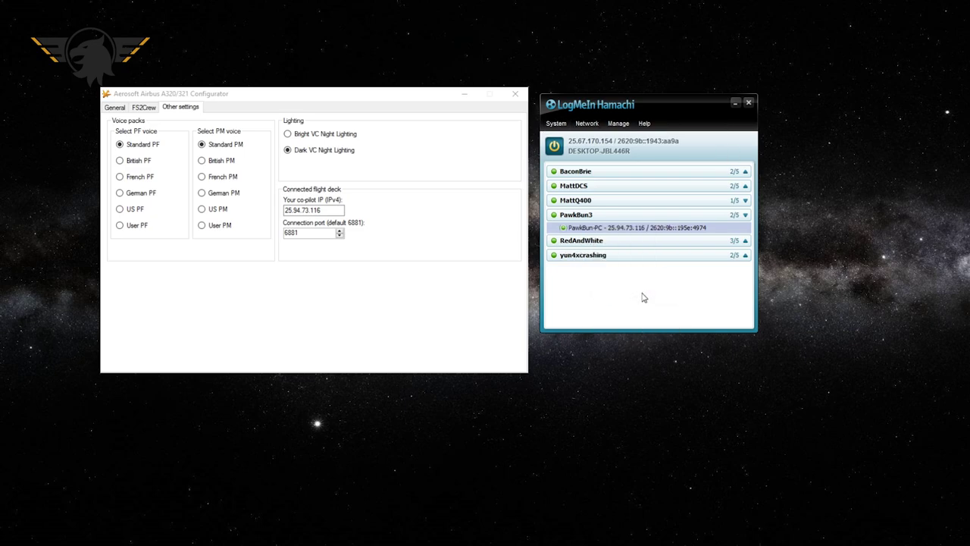
pyautogui.moveTo(342, 211); pyautogui.dragTo(268, 215)
pyautogui.rightClick(310, 212)
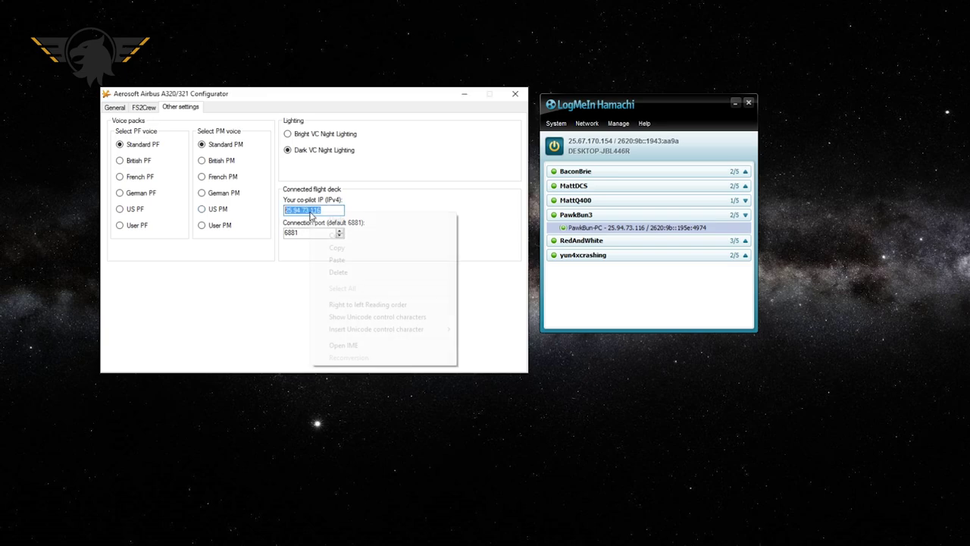
pyautogui.click(337, 260)
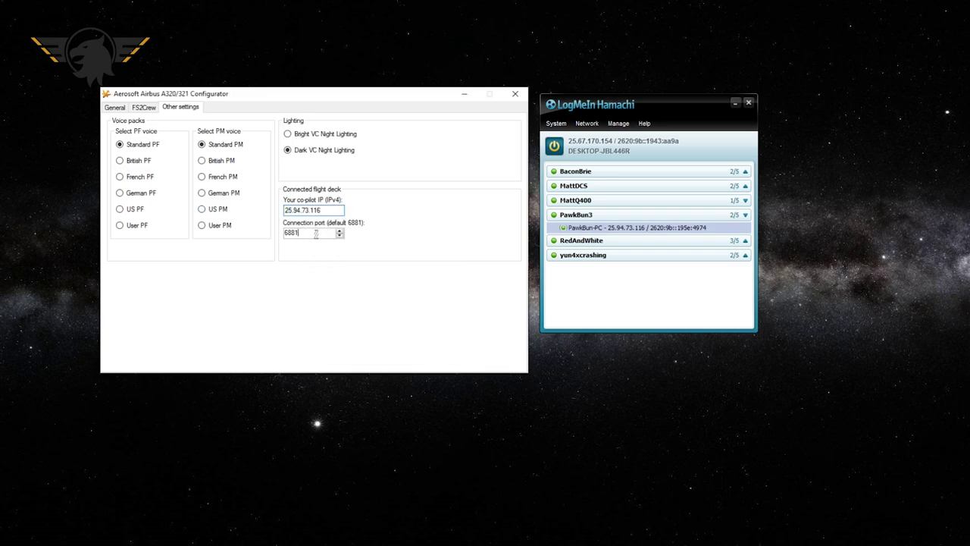
# Step: Check the connection port value of the connected flight deck
pyautogui.click(313, 234)
pyautogui.doubleClick(314, 234)
pyautogui.click(317, 235)
# Step: Review the Configurator's General page once more, return to Other settings and minimize the Configurator
pyautogui.click(144, 108)
pyautogui.click(116, 110)
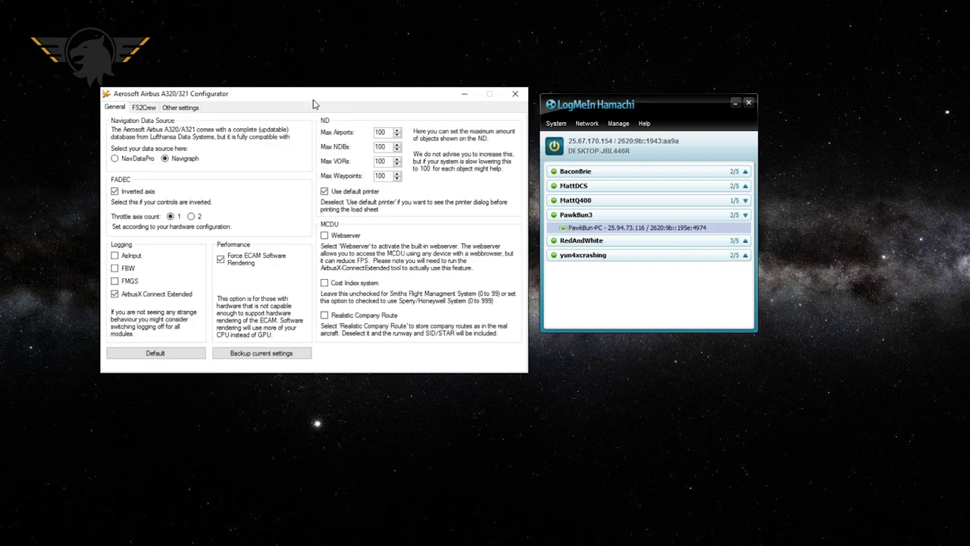
pyautogui.click(189, 109)
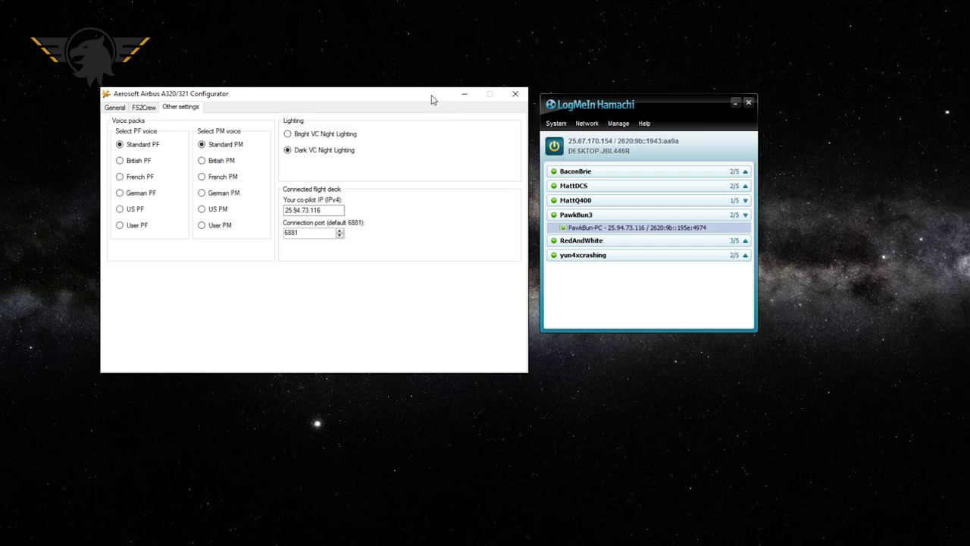
pyautogui.moveTo(432, 99)
pyautogui.mouseDown()
pyautogui.moveTo(437, 84)
pyautogui.moveTo(425, 85)
pyautogui.mouseUp()
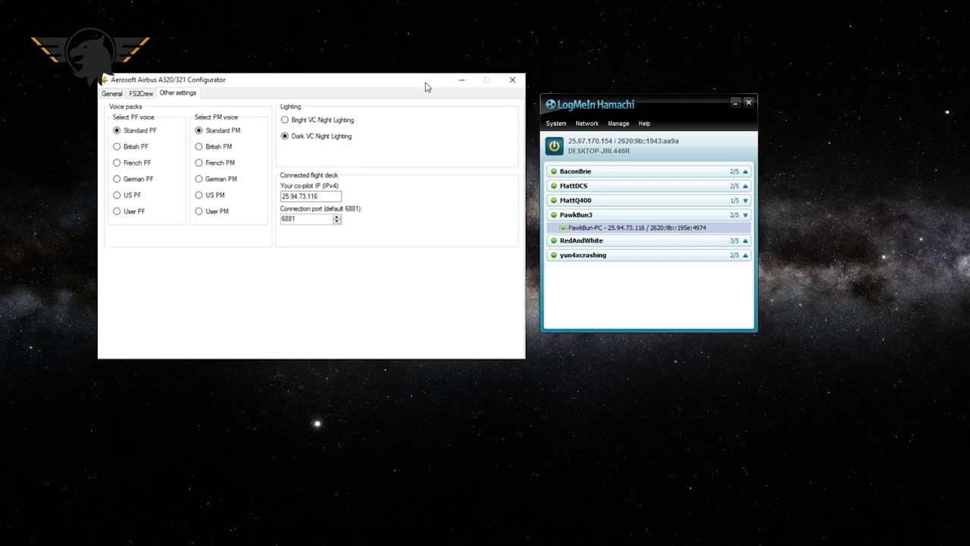
pyautogui.click(461, 80)
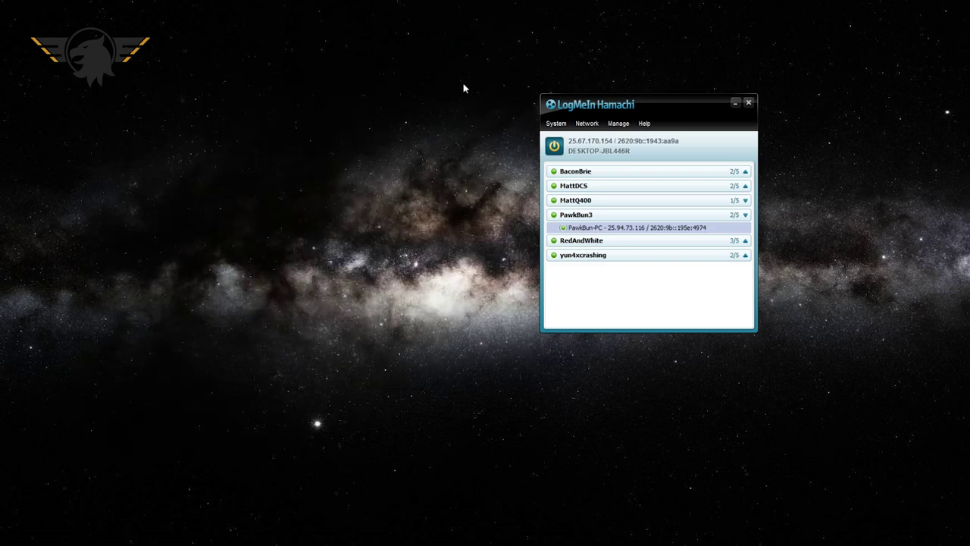